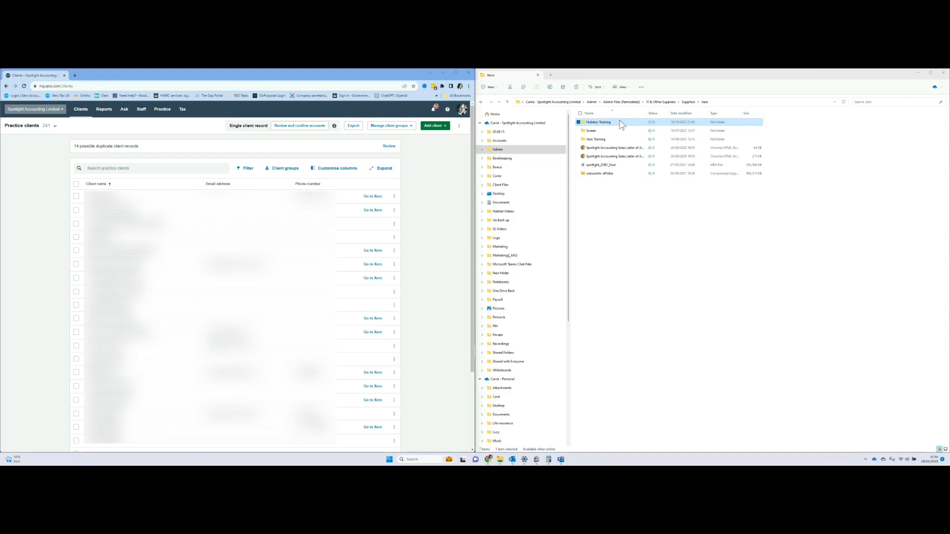
# Open the Invoices folder inside Hubdoc Training and bring up its full folder actions menu.
pyautogui.doubleClick(623, 124)
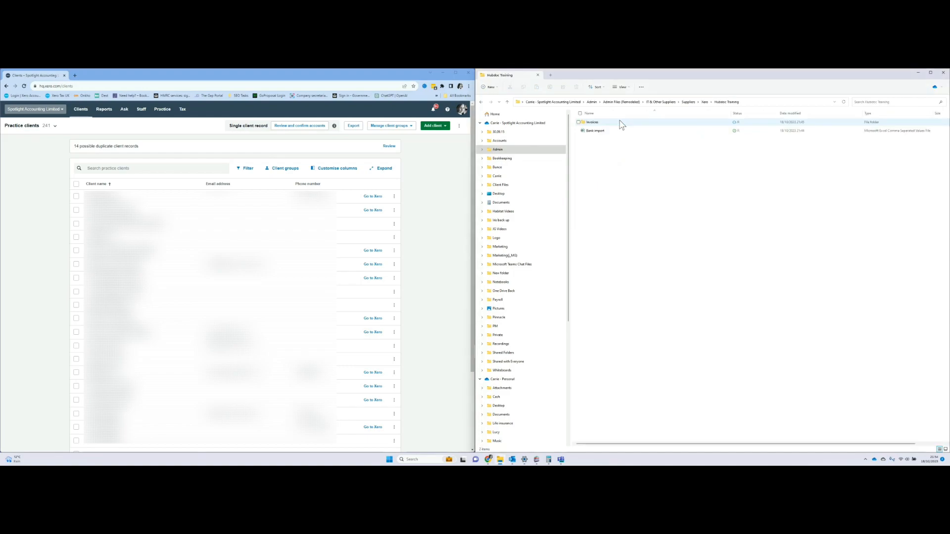
pyautogui.doubleClick(611, 123)
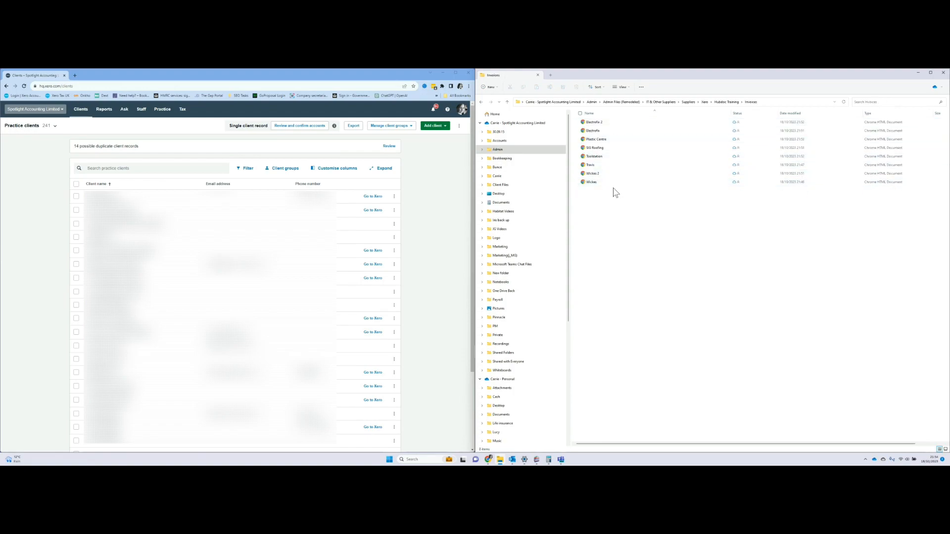
pyautogui.rightClick(609, 170)
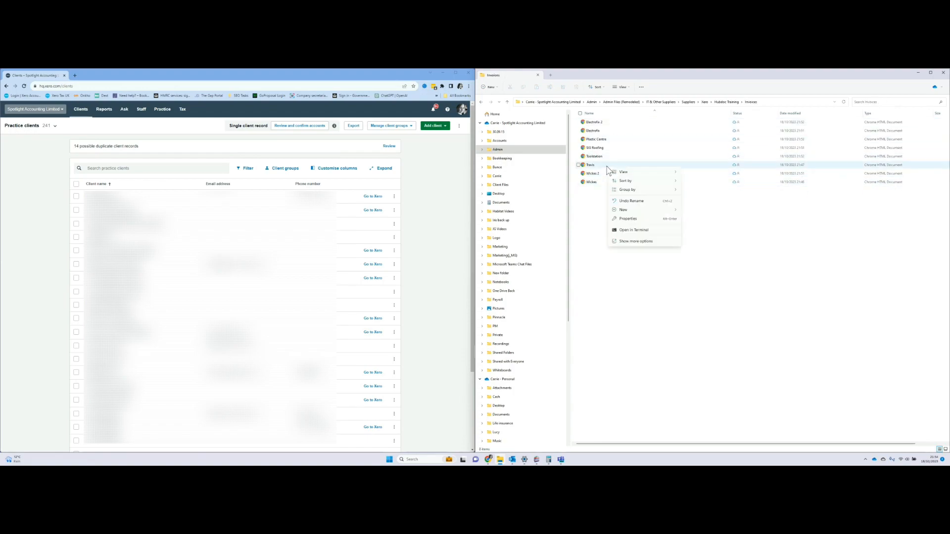
pyautogui.click(641, 243)
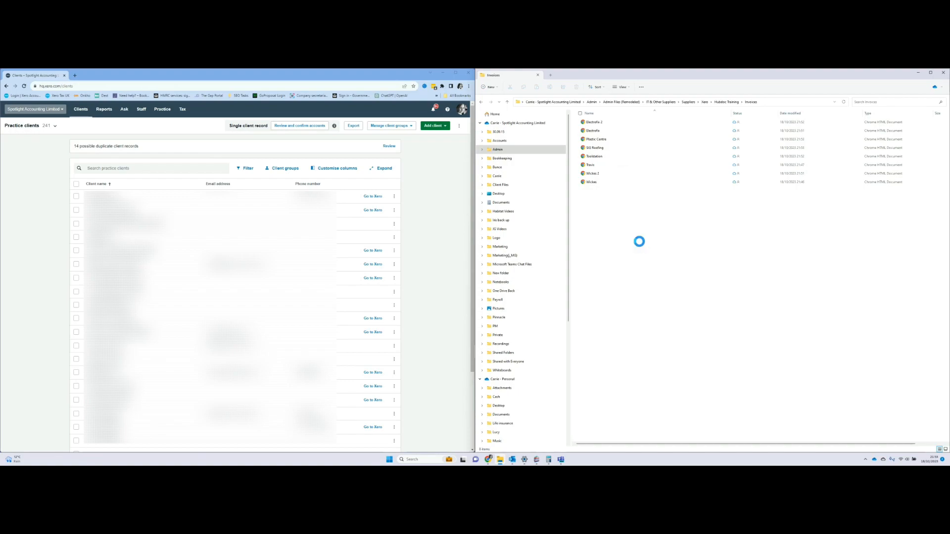
pyautogui.moveTo(674, 341)
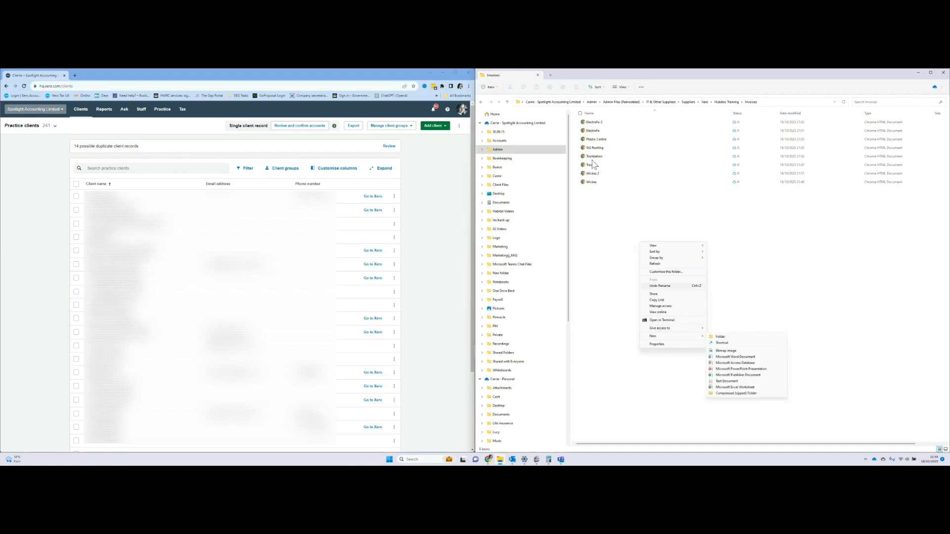
# Preview the Travis invoice PDF, scroll through it, then close the preview.
pyautogui.click(619, 168)
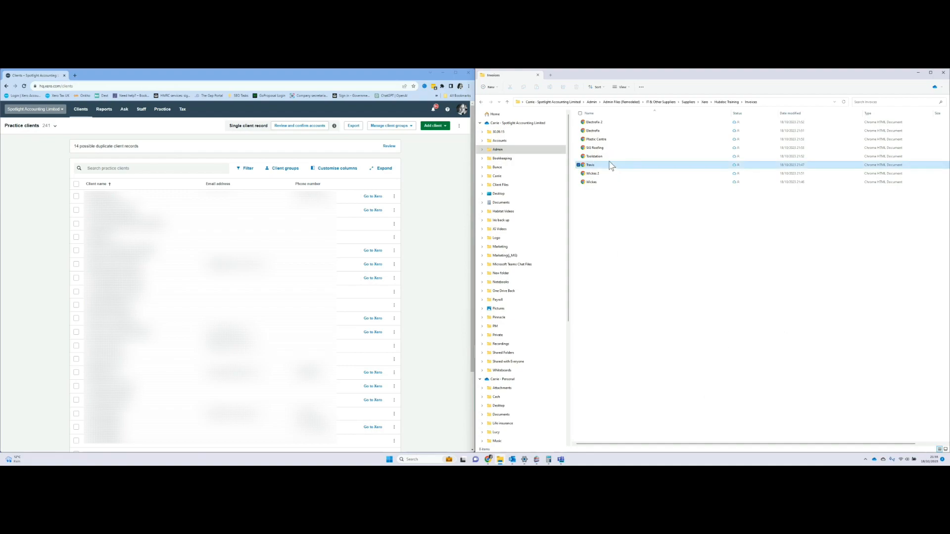
pyautogui.doubleClick(609, 168)
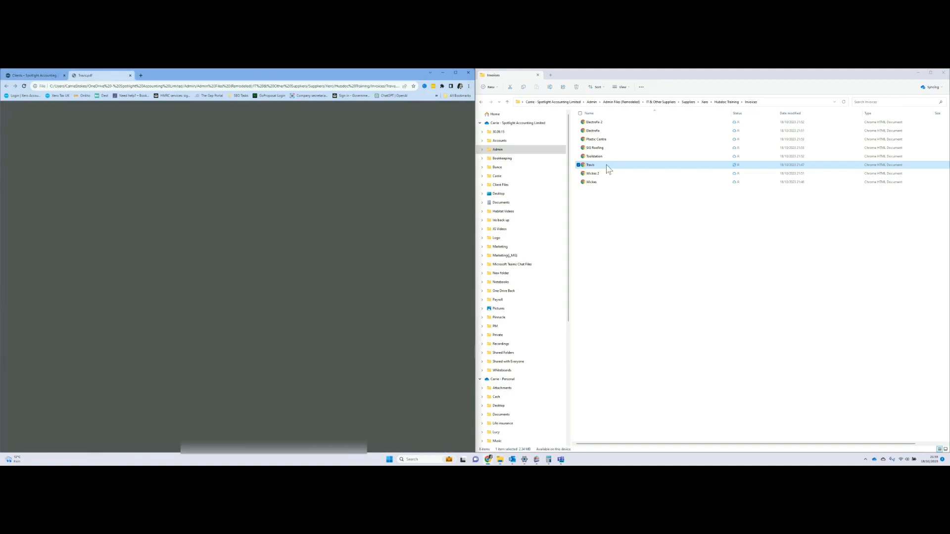
pyautogui.scroll(-3, 274, 285)
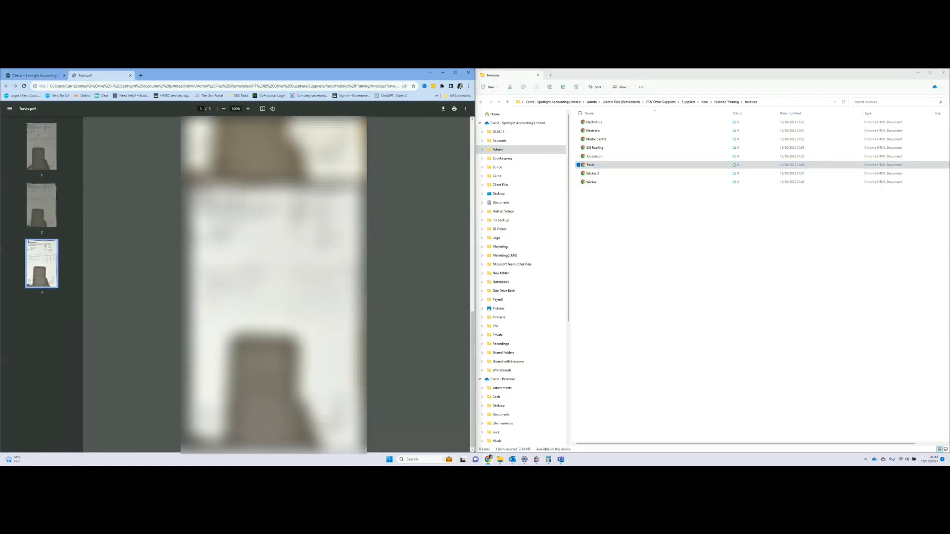
pyautogui.click(130, 75)
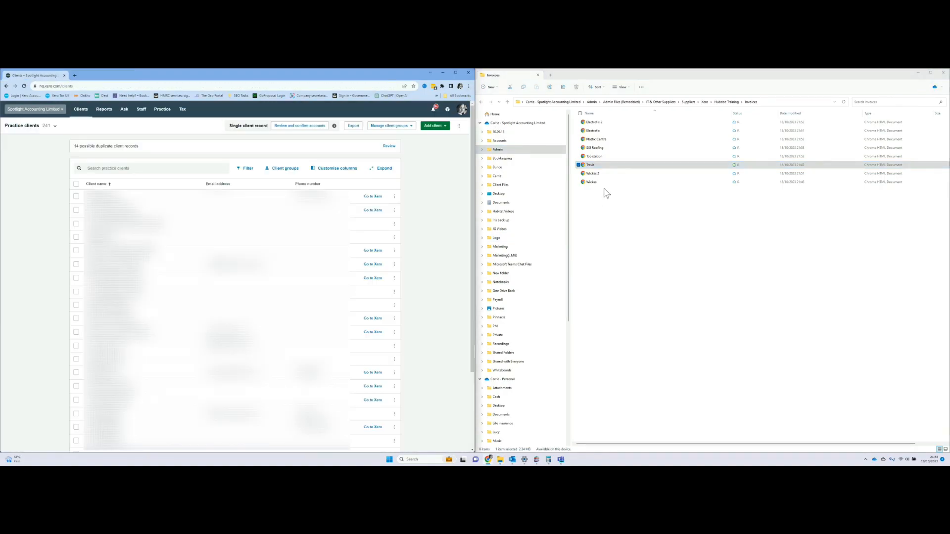
# Rename the Travis invoice file to 'Travis - bulk upload' and go back to Hubdoc Training.
pyautogui.rightClick(600, 167)
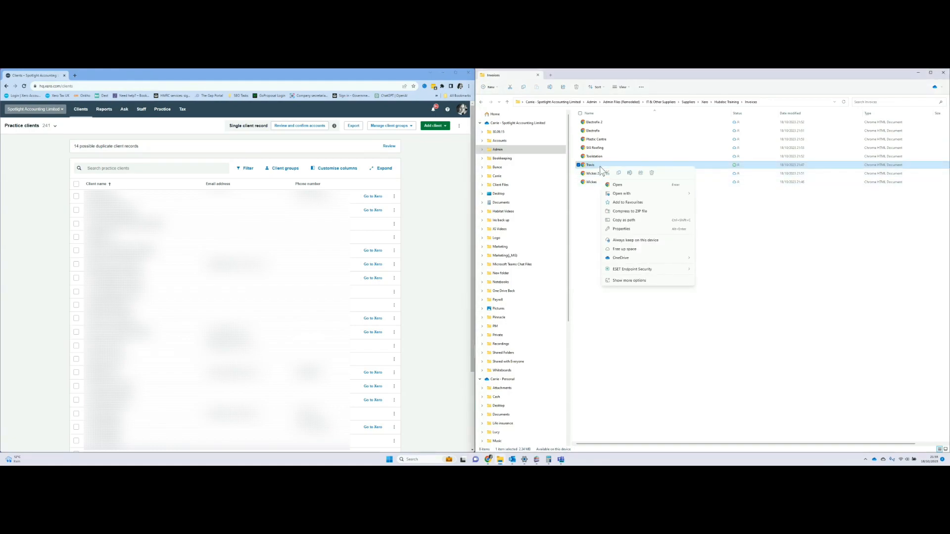
pyautogui.click(639, 282)
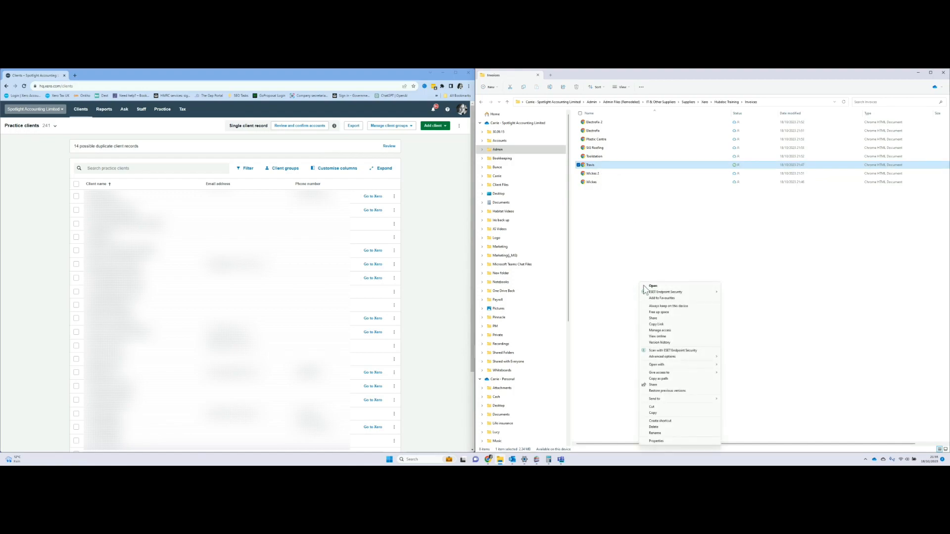
pyautogui.click(658, 433)
pyautogui.press('Right')
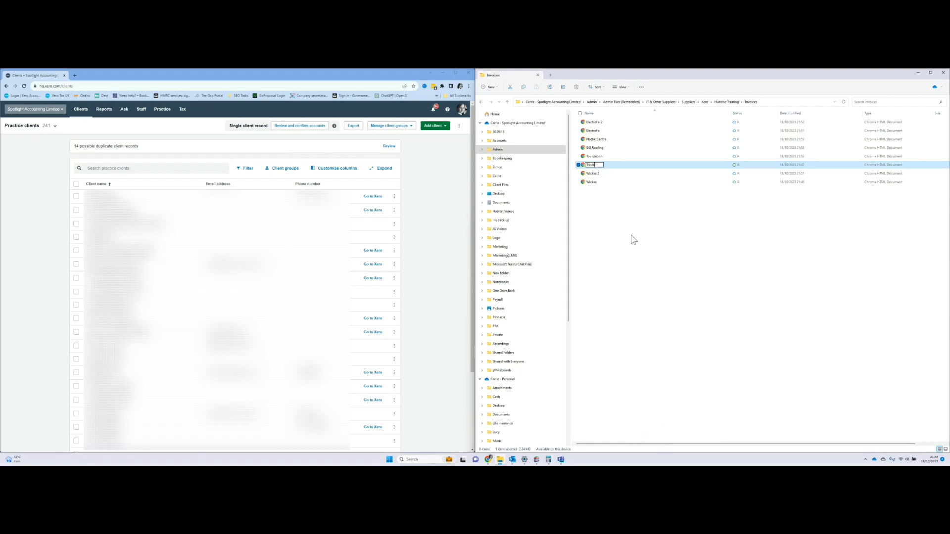
pyautogui.write('- n')
pyautogui.write('ulk')
pyautogui.write(' upload')
pyautogui.press('Return')
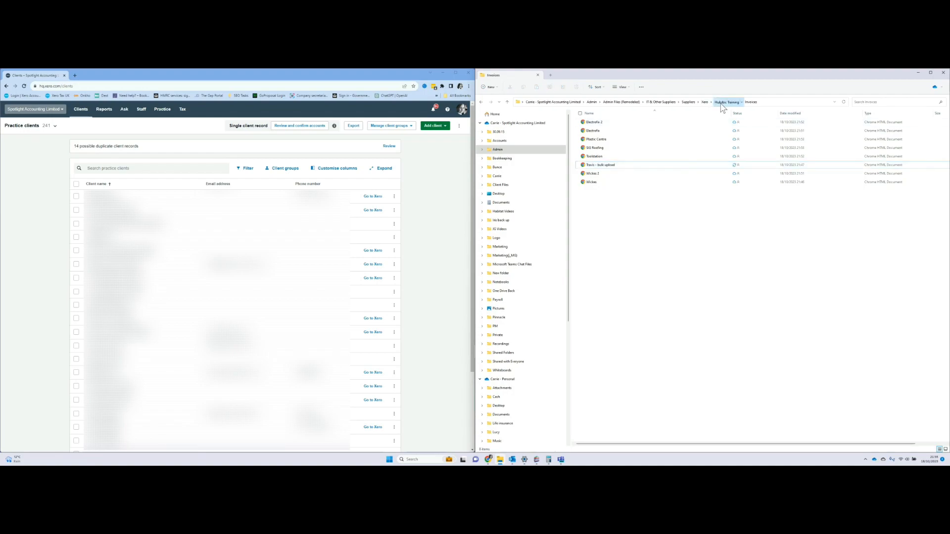
pyautogui.click(726, 102)
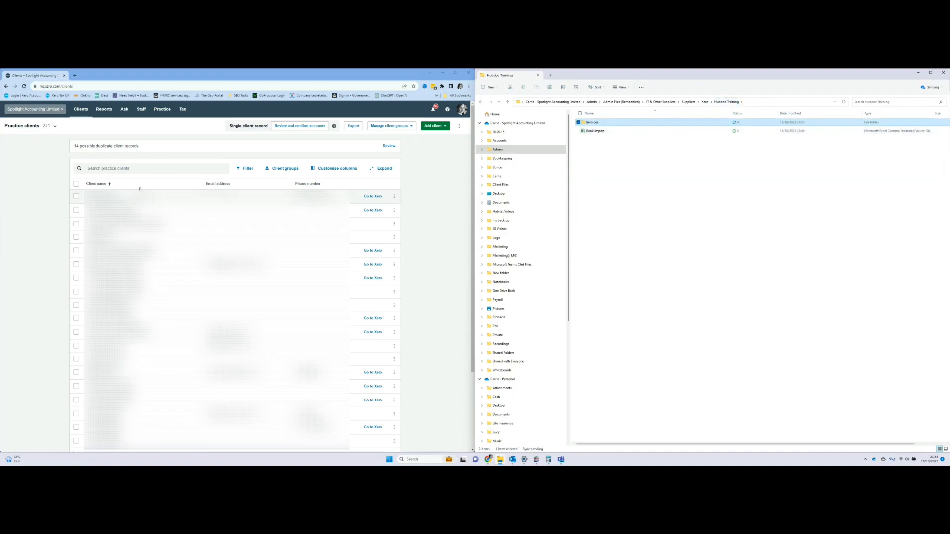
# Add a new organisation from the organisation list and start naming it 'Hubdoc'.
pyautogui.click(43, 110)
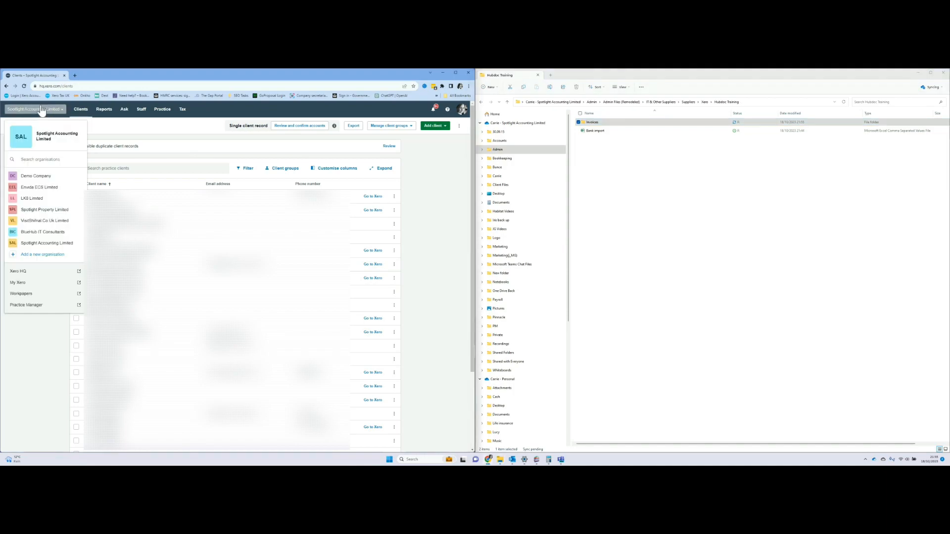
pyautogui.click(47, 255)
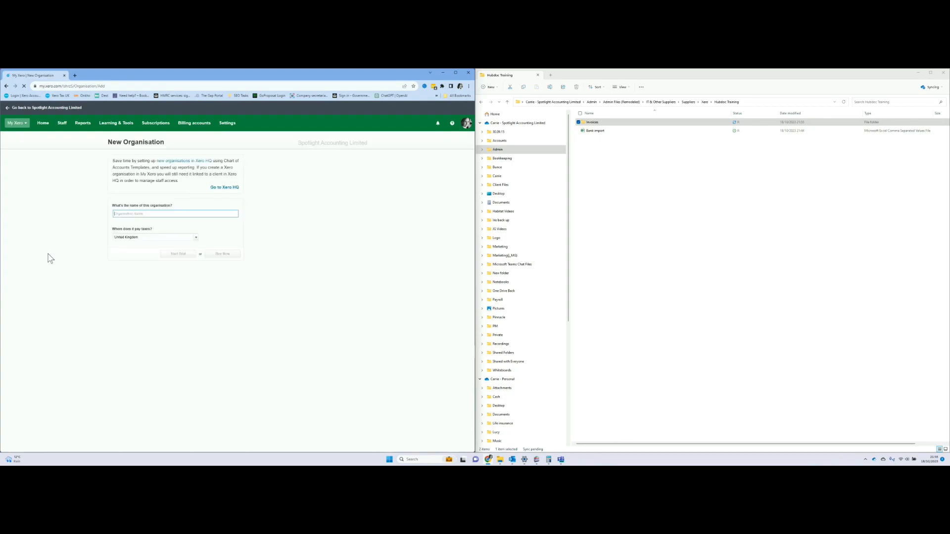
pyautogui.write('Hubd')
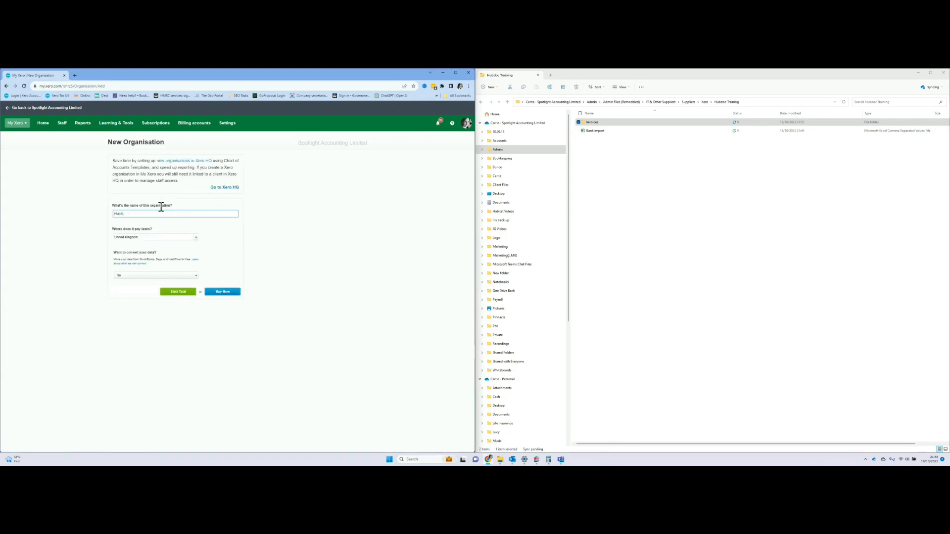
pyautogui.write('oc dummy data')
# Start the free trial, save organisation details, and mark it VAT registered with quarterly VAT periods.
pyautogui.click(187, 297)
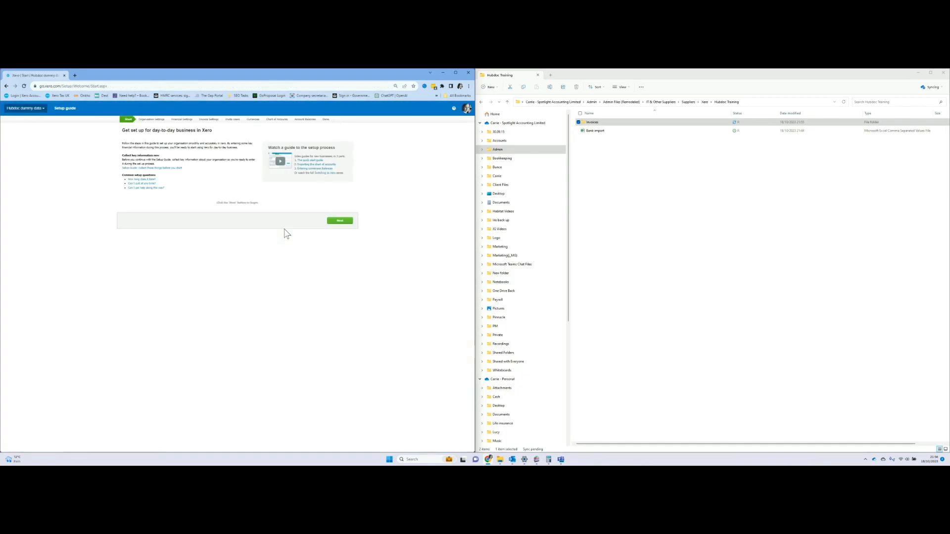
pyautogui.click(340, 221)
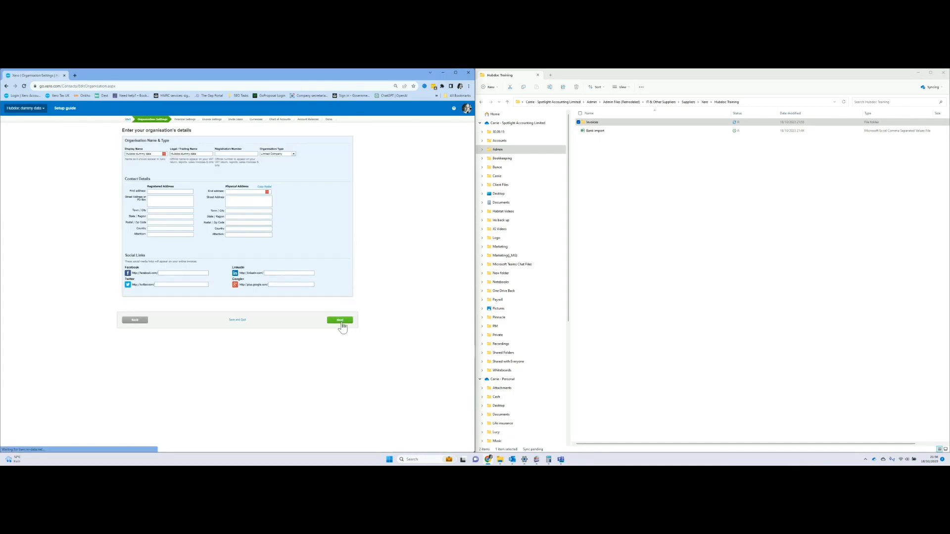
pyautogui.click(341, 320)
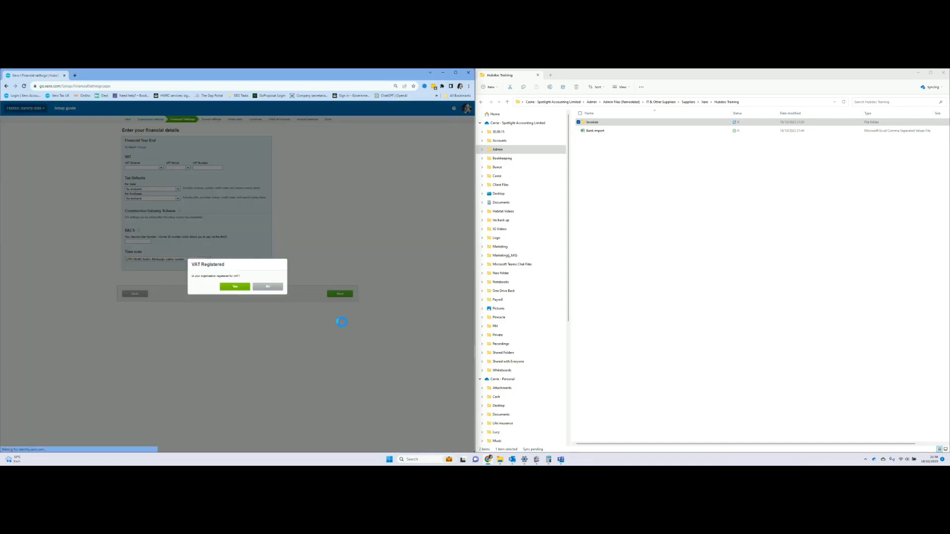
pyautogui.click(239, 289)
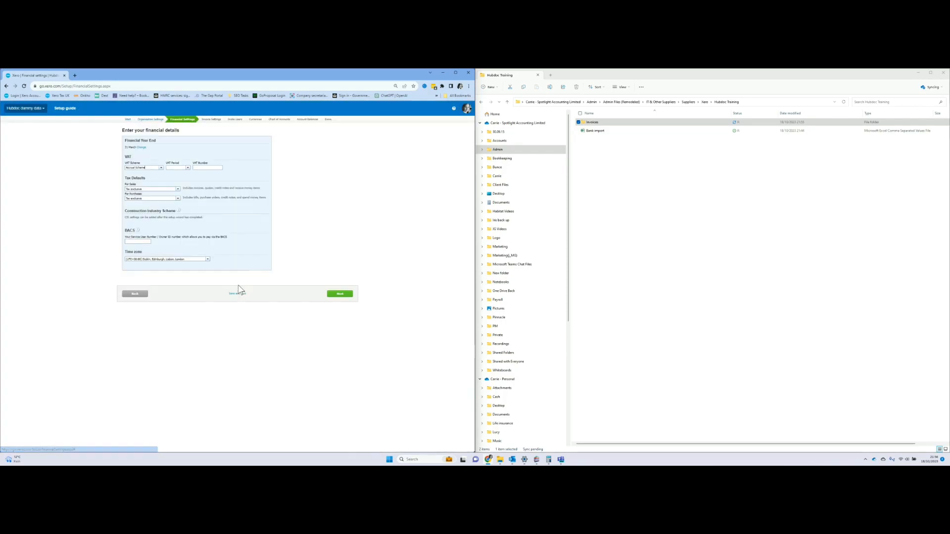
pyautogui.click(187, 170)
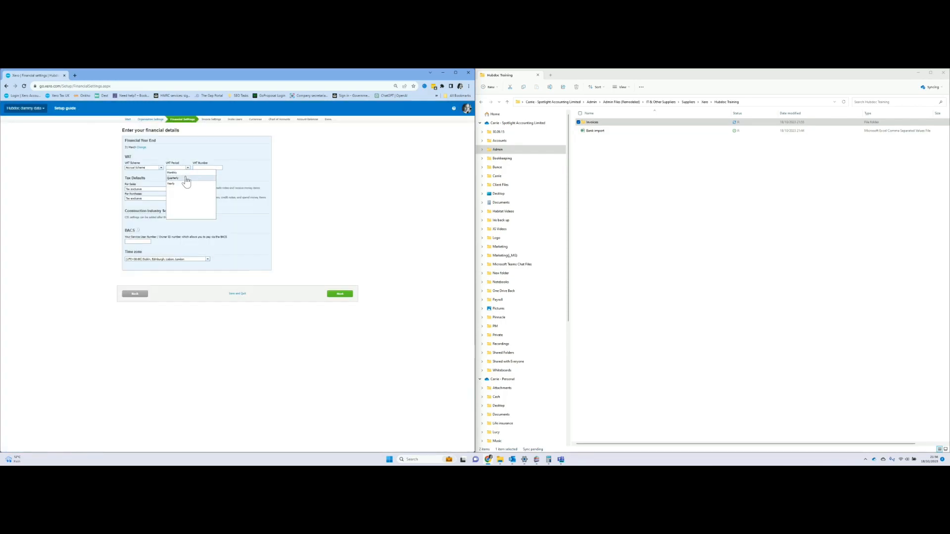
pyautogui.click(187, 182)
pyautogui.click(347, 296)
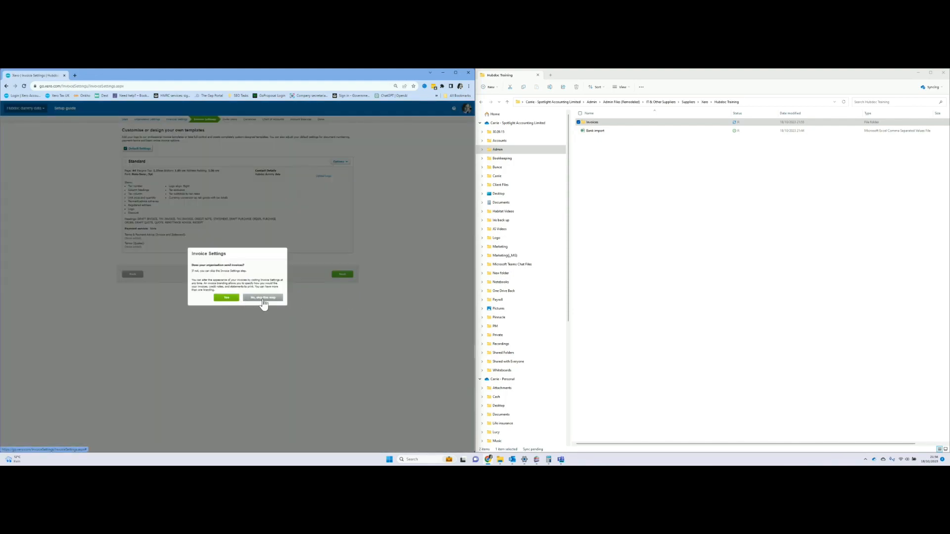
# Skip invoice templates, user invites and foreign currencies, keep the default chart of accounts, then add a bank account.
pyautogui.click(277, 299)
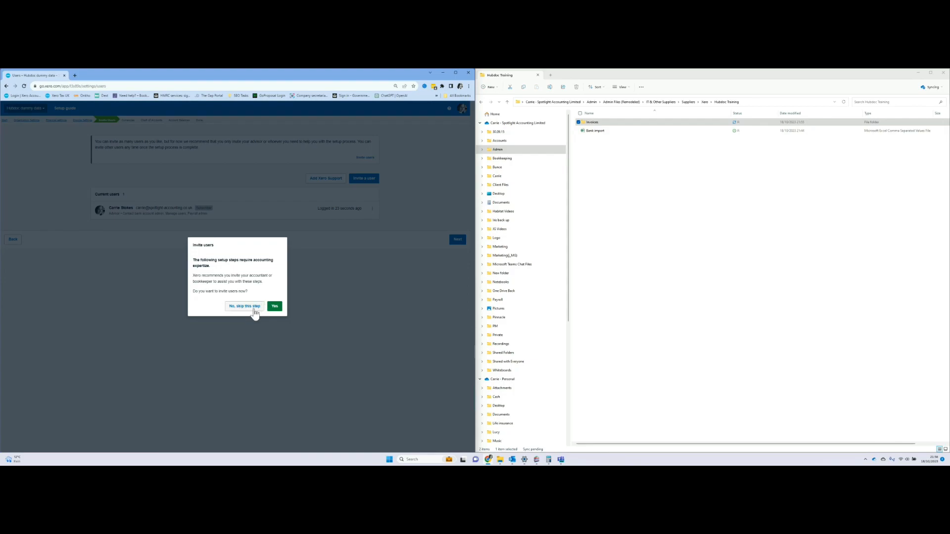
pyautogui.click(254, 312)
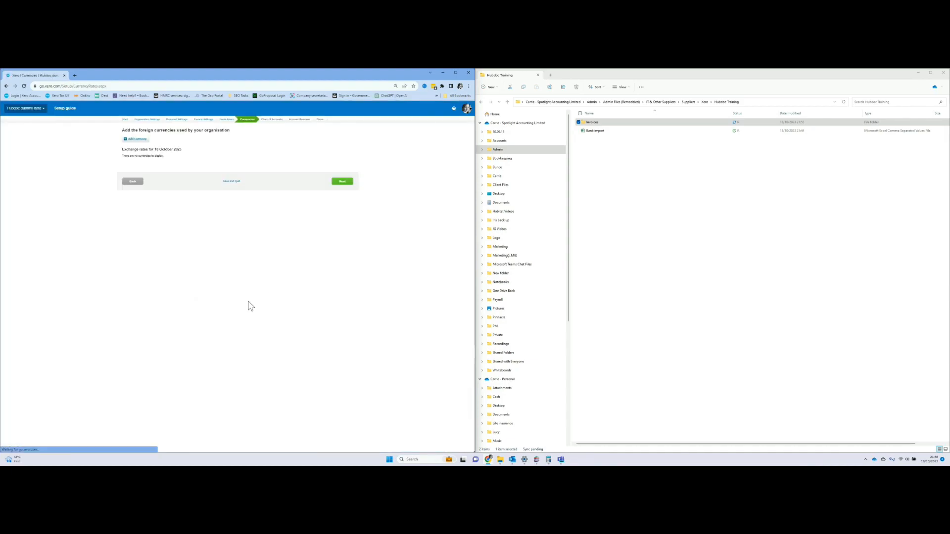
pyautogui.click(345, 182)
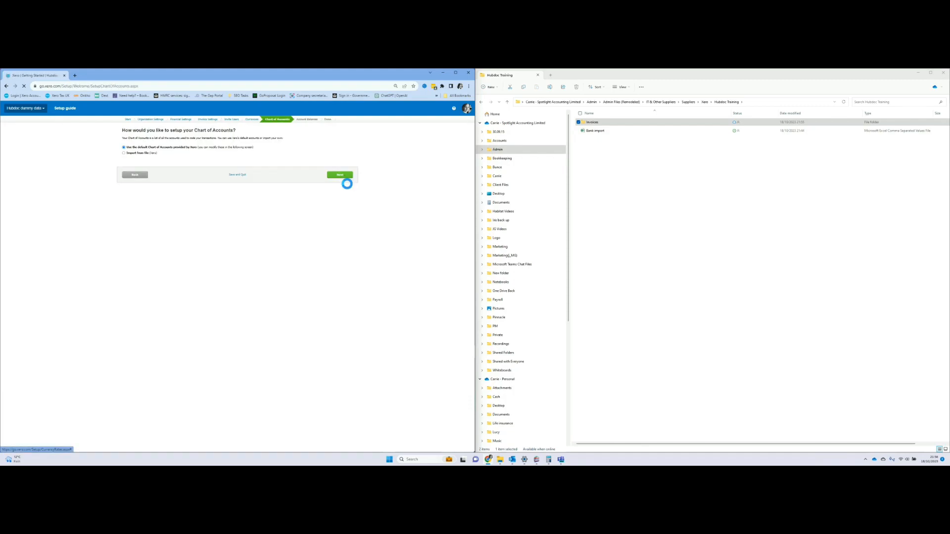
pyautogui.click(342, 175)
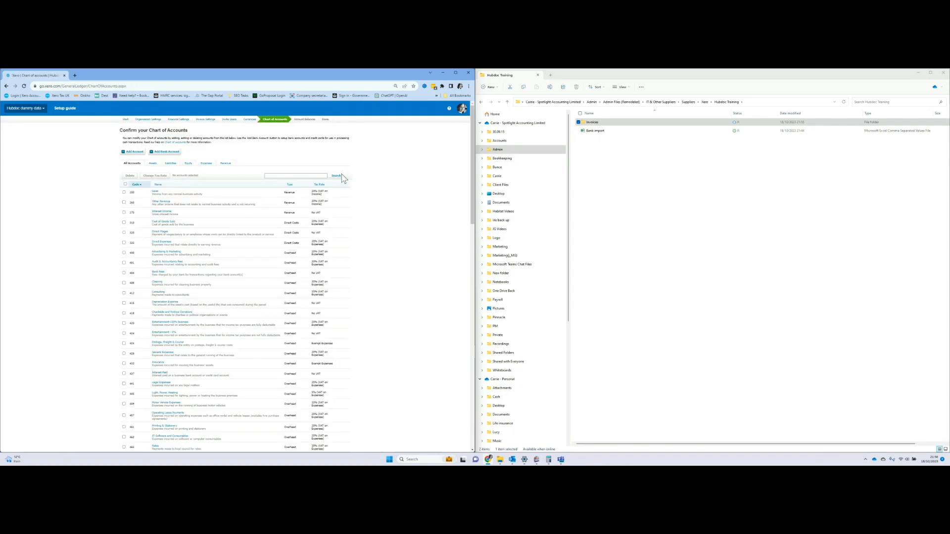
pyautogui.click(165, 171)
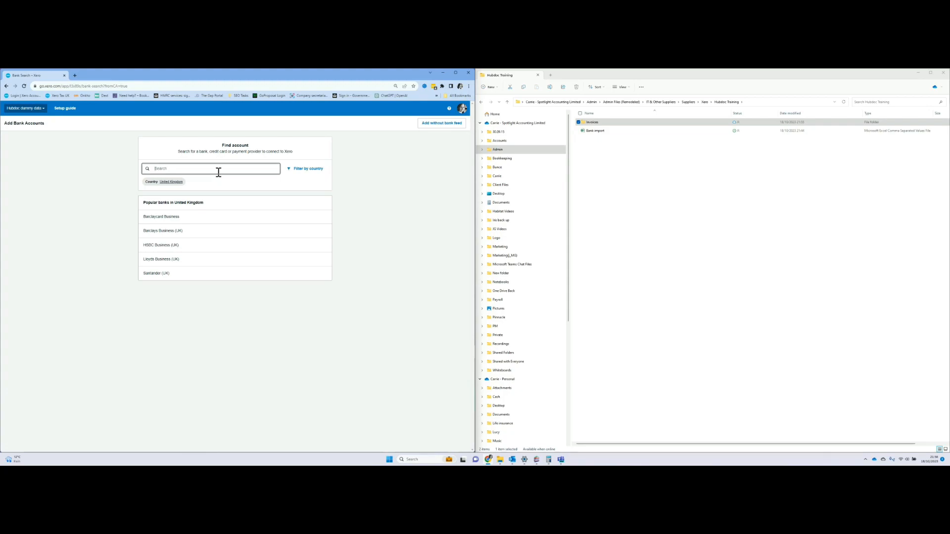
# Search for 'Current Account' and choose to add it without a bank feed.
pyautogui.write('Bar')
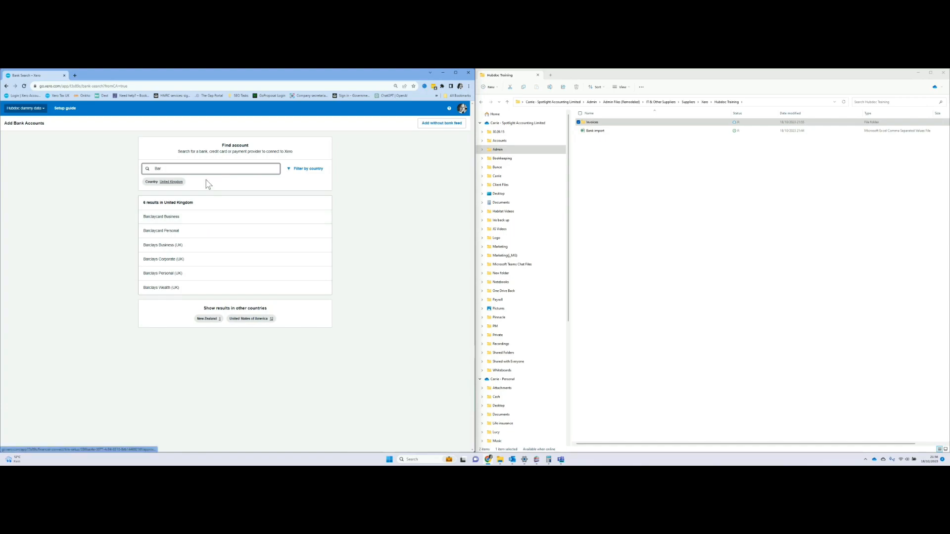
pyautogui.moveTo(181, 170); pyautogui.dragTo(135, 173)
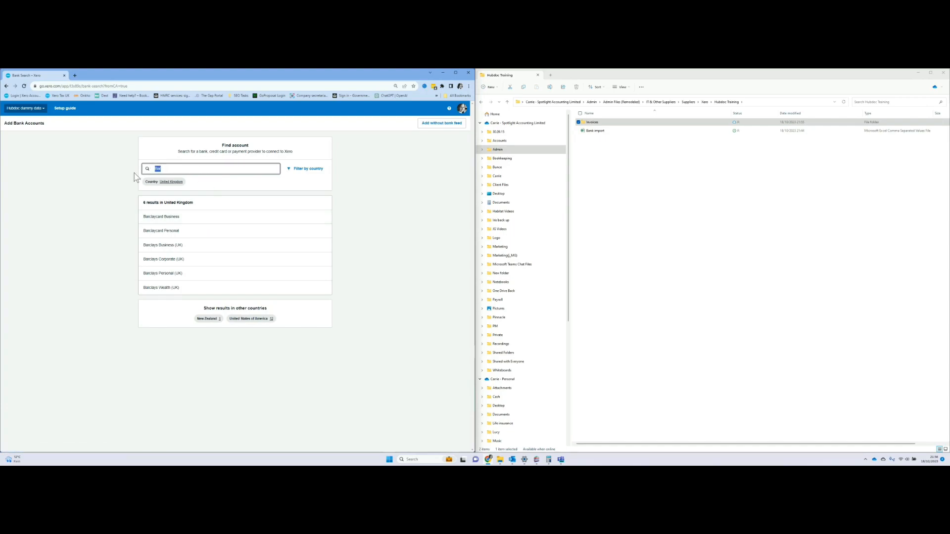
pyautogui.write('Curmet')
pyautogui.press('BackSpace')
pyautogui.press('BackSpace')
pyautogui.press('BackSpace')
pyautogui.write('rent Account')
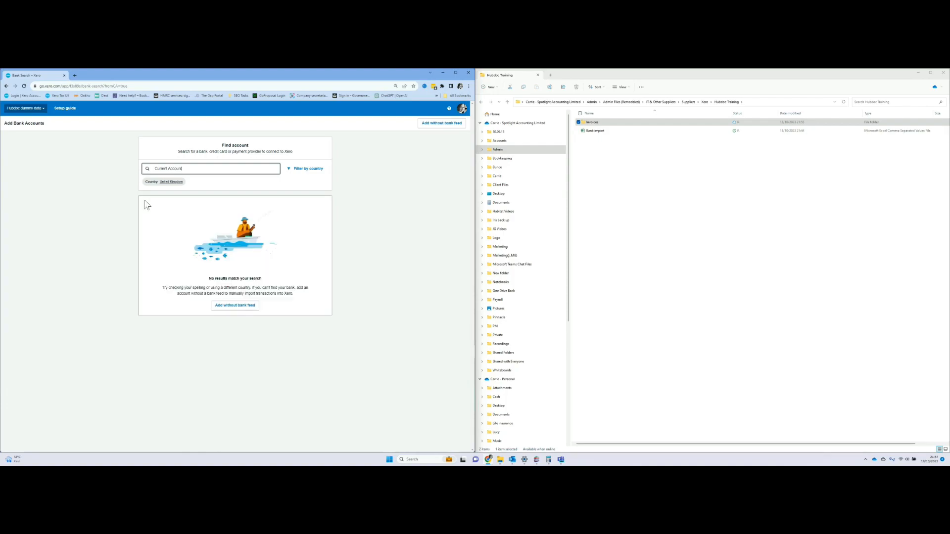
pyautogui.click(235, 305)
pyautogui.click(266, 318)
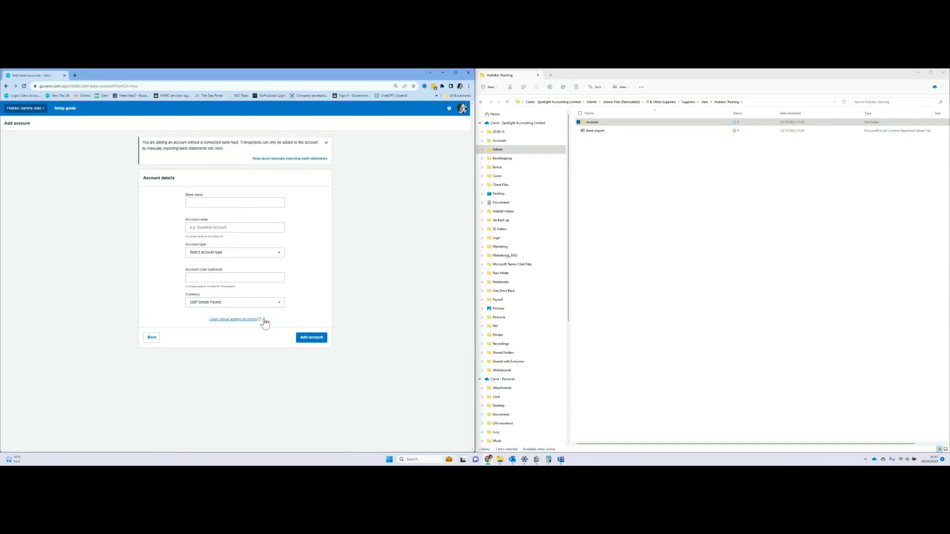
# Fill in bank name, account name 'Current Account', type Other, account number and code 123456, then save.
pyautogui.click(229, 204)
pyautogui.write('Current Ca')
pyautogui.click(216, 228)
pyautogui.write('Curr')
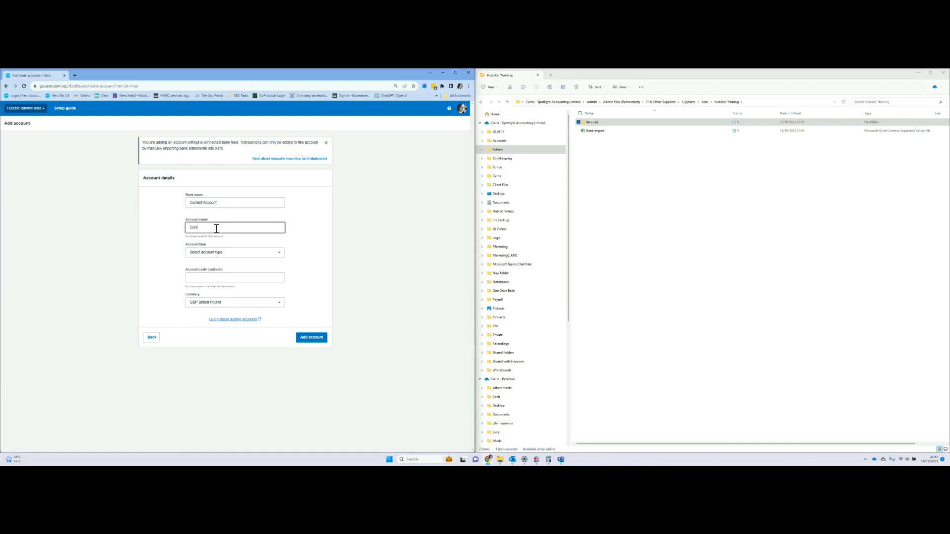
pyautogui.write('ent Account')
pyautogui.click(217, 253)
pyautogui.click(216, 278)
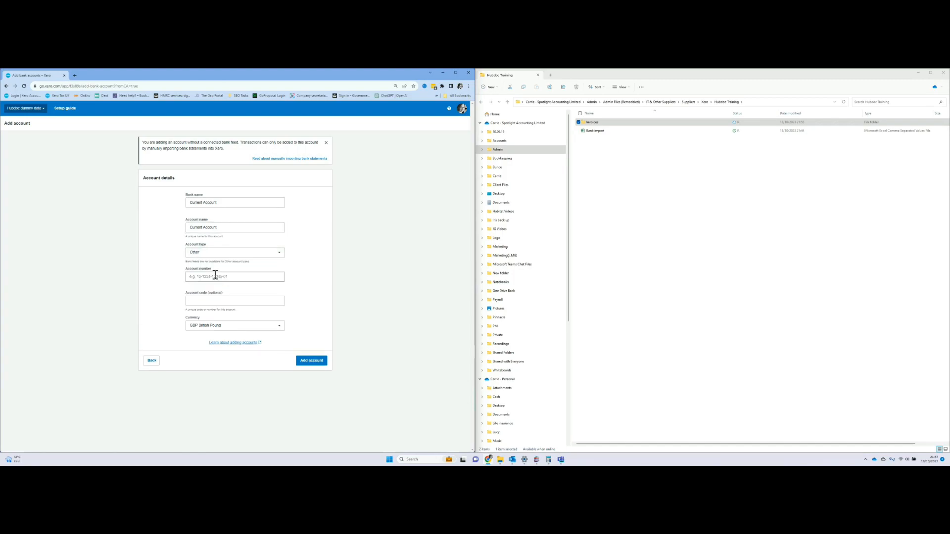
pyautogui.click(216, 276)
pyautogui.write('12345678')
pyautogui.click(230, 302)
pyautogui.write('123456')
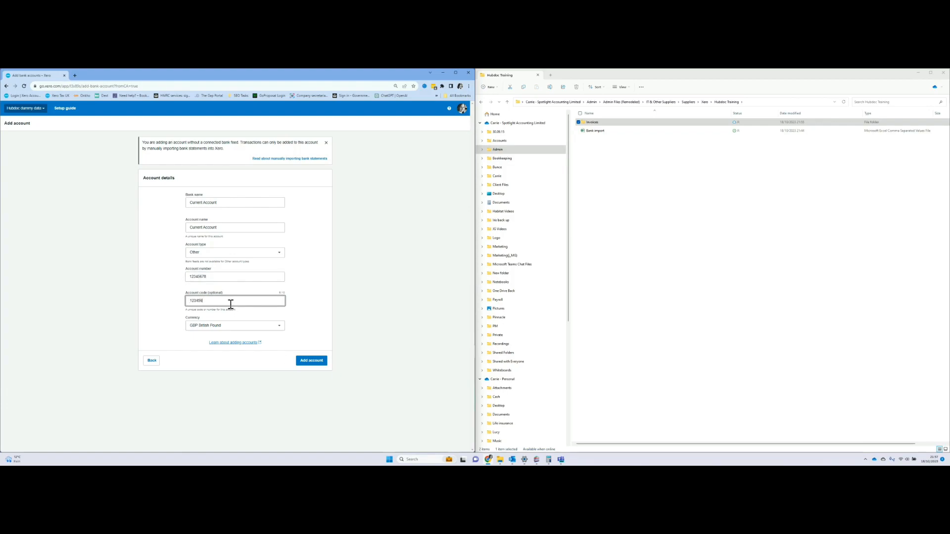
pyautogui.click(312, 364)
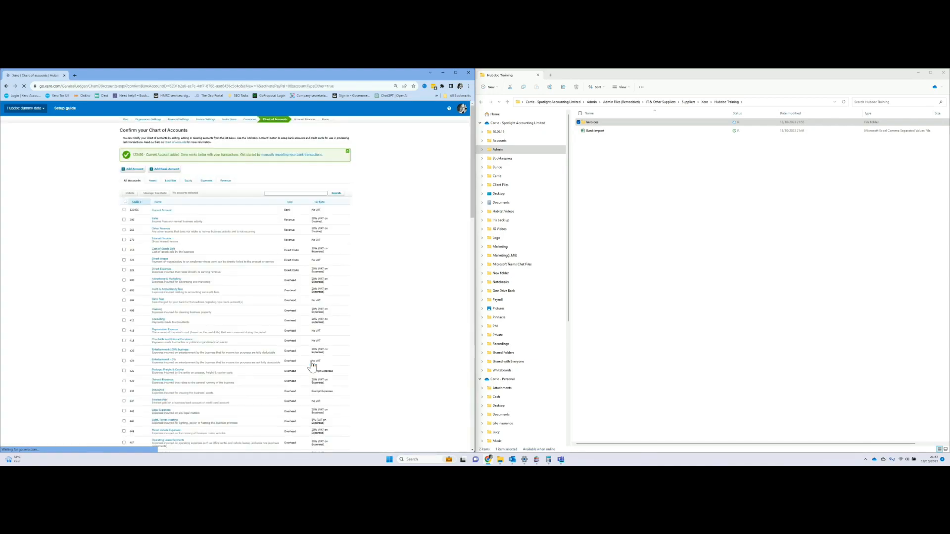
# Continue past the chart of accounts, set the conversion year to 2022, and finish the setup guide.
pyautogui.scroll(-15, 358, 322)
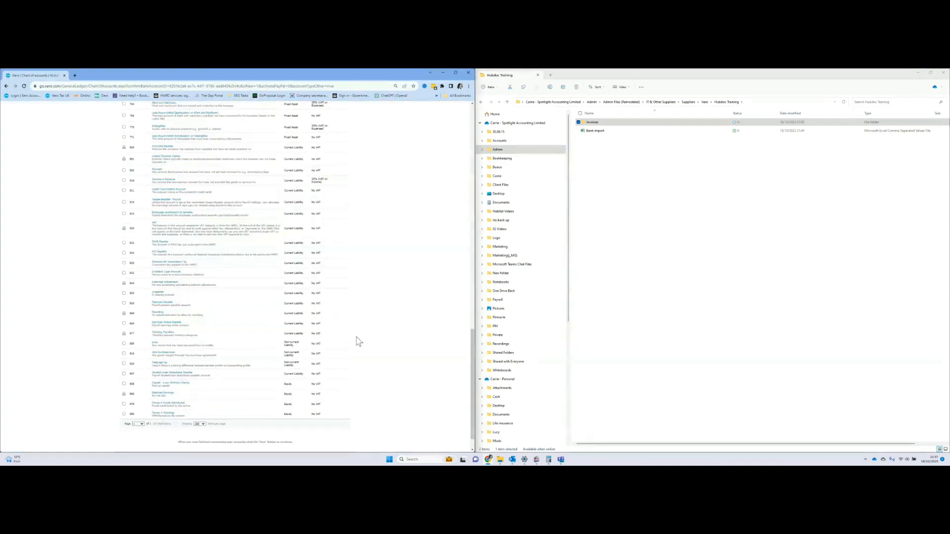
pyautogui.click(341, 436)
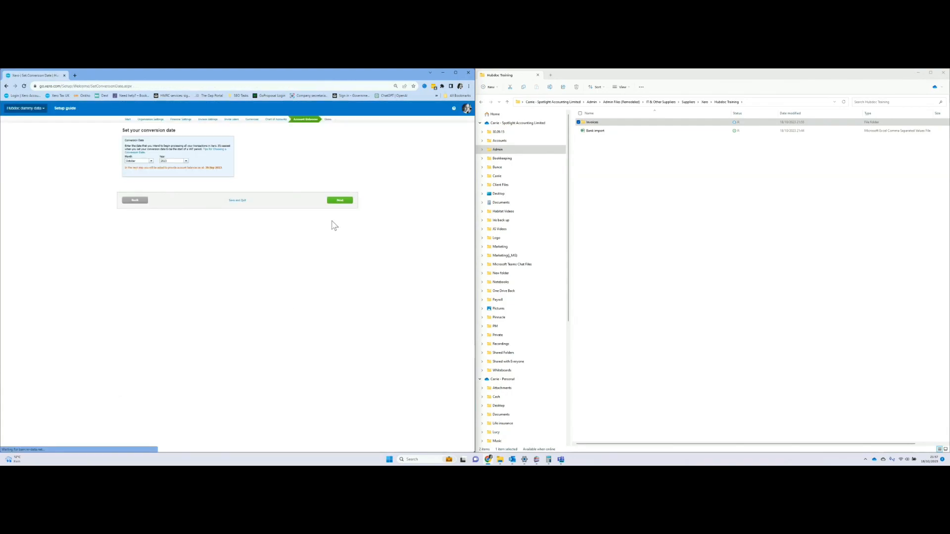
pyautogui.click(185, 161)
pyautogui.scroll(-4, 188, 202)
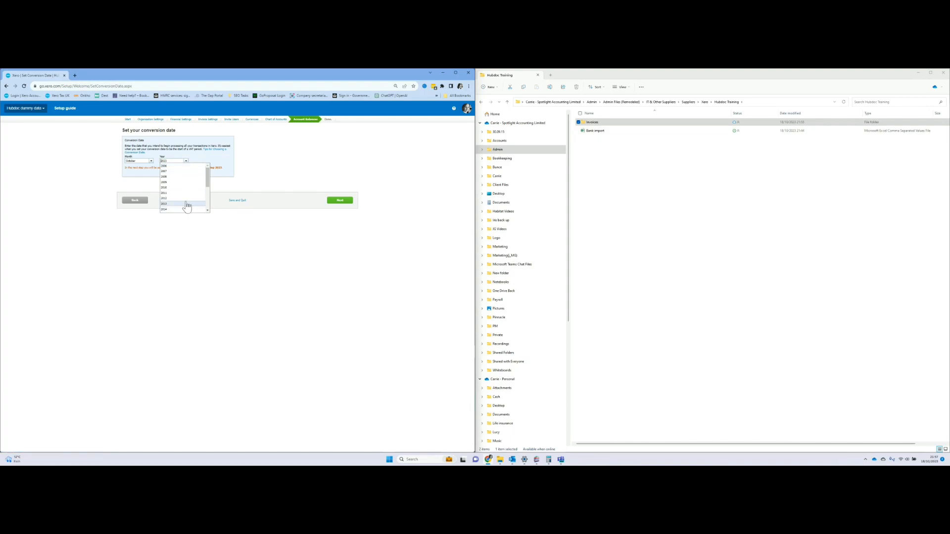
pyautogui.click(178, 199)
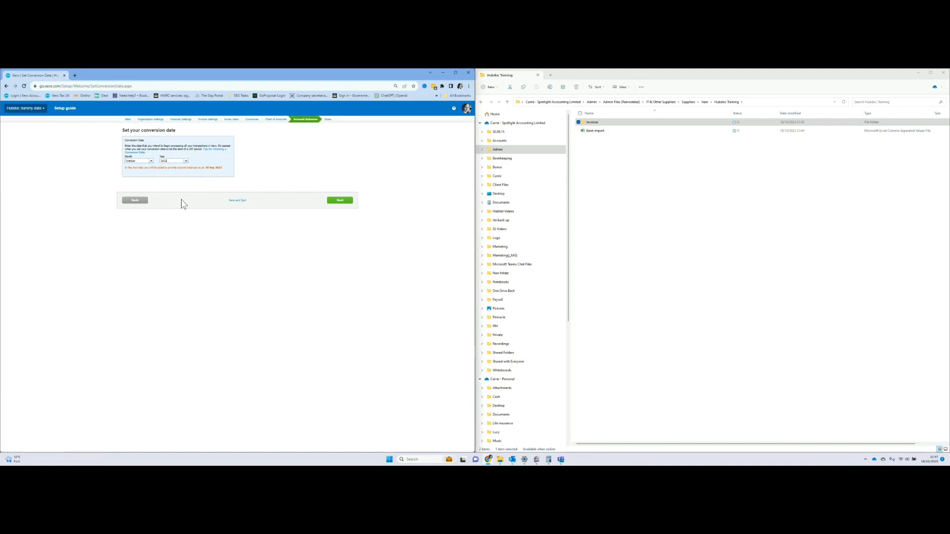
pyautogui.click(337, 201)
pyautogui.click(345, 237)
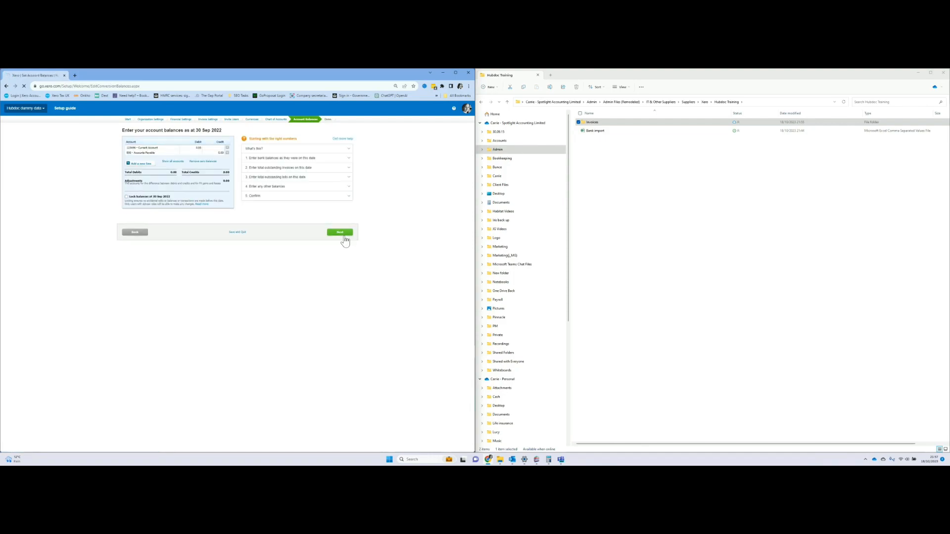
pyautogui.click(338, 189)
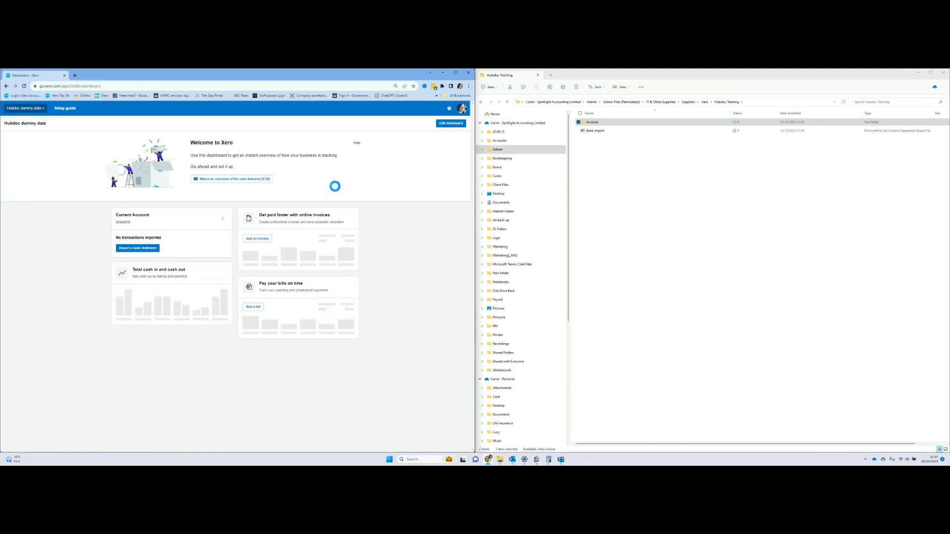
# Upload the Bank import file as a bank statement for the Current Account.
pyautogui.click(146, 252)
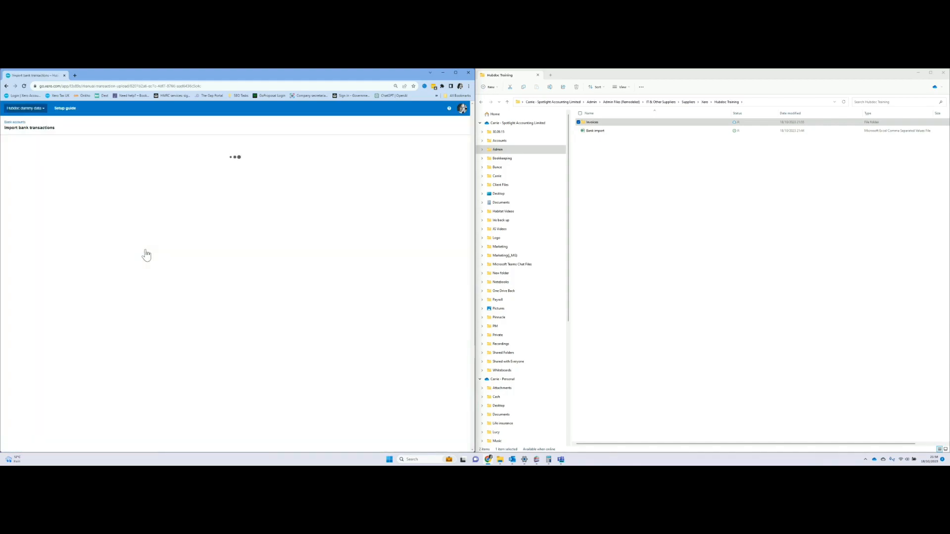
pyautogui.moveTo(595, 131); pyautogui.dragTo(368, 221)
pyautogui.click(686, 245)
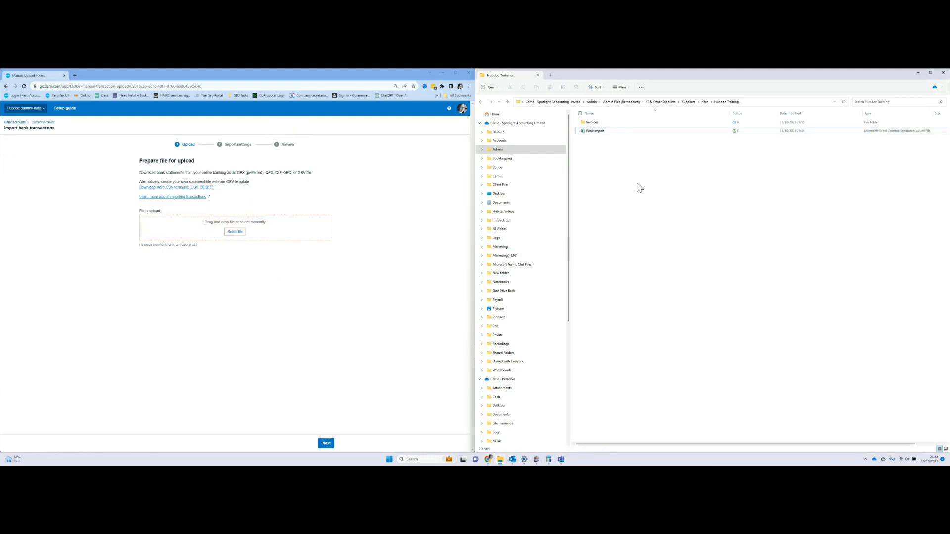
pyautogui.moveTo(589, 133); pyautogui.dragTo(240, 241)
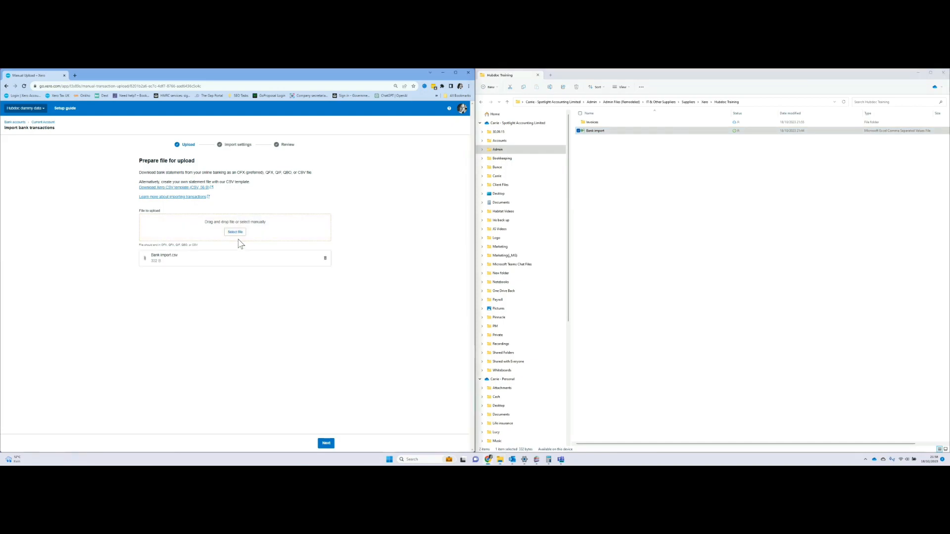
pyautogui.click(326, 444)
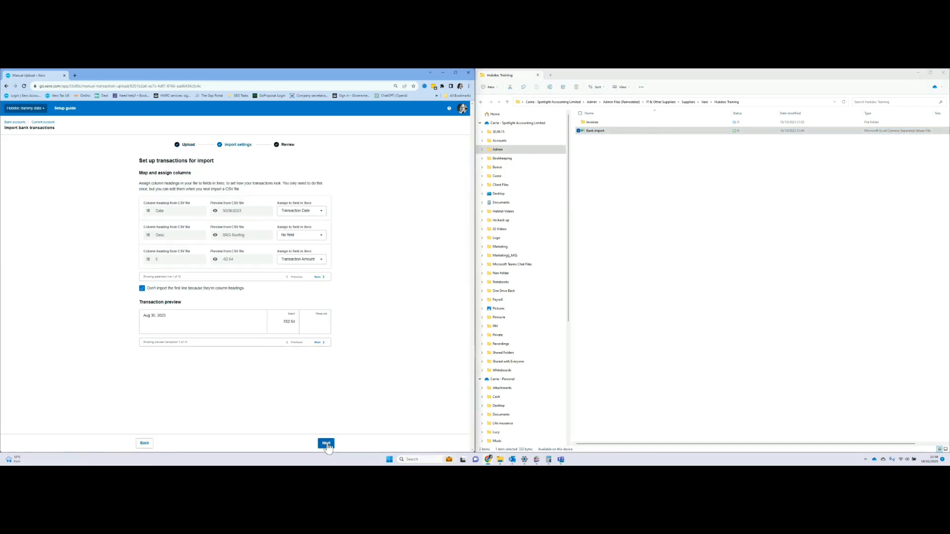
# Map the Desc column to Payee, review, and import the 10 bank transactions.
pyautogui.click(293, 238)
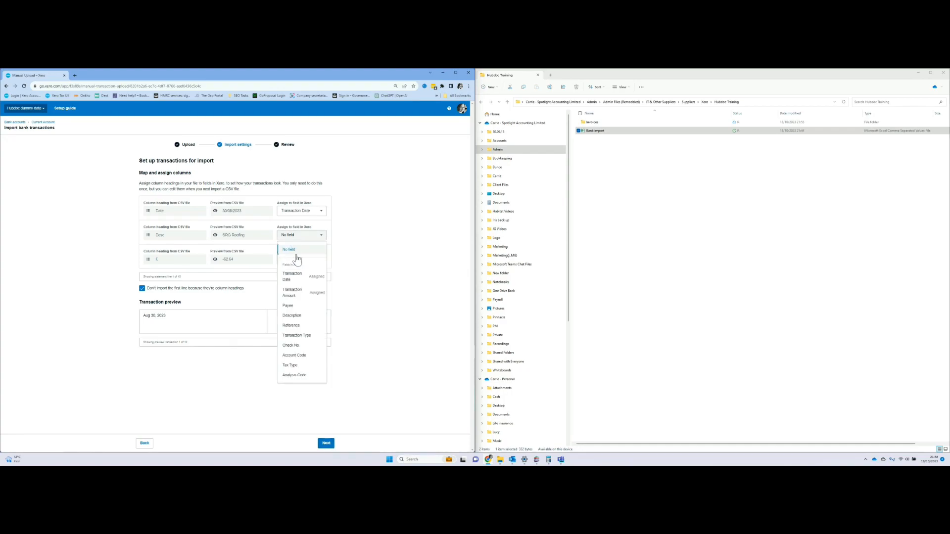
pyautogui.click(308, 307)
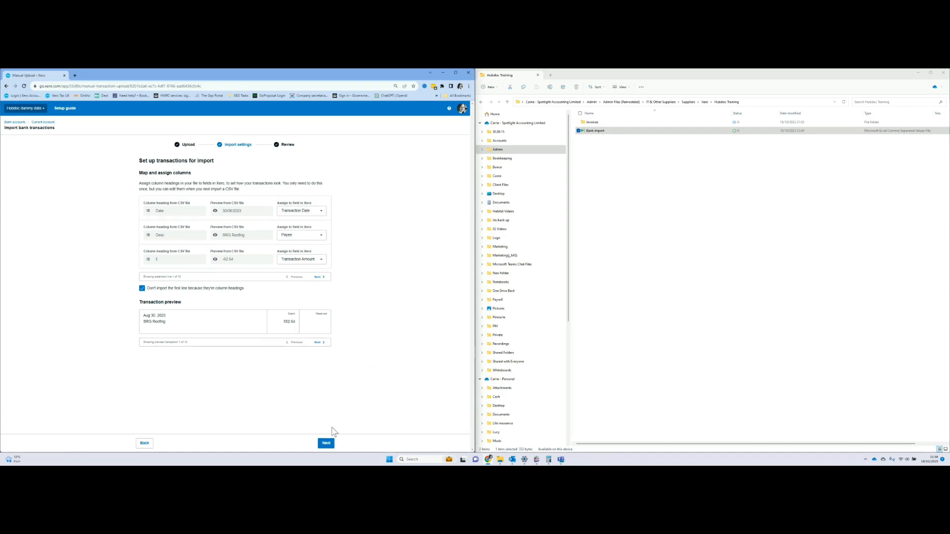
pyautogui.click(327, 443)
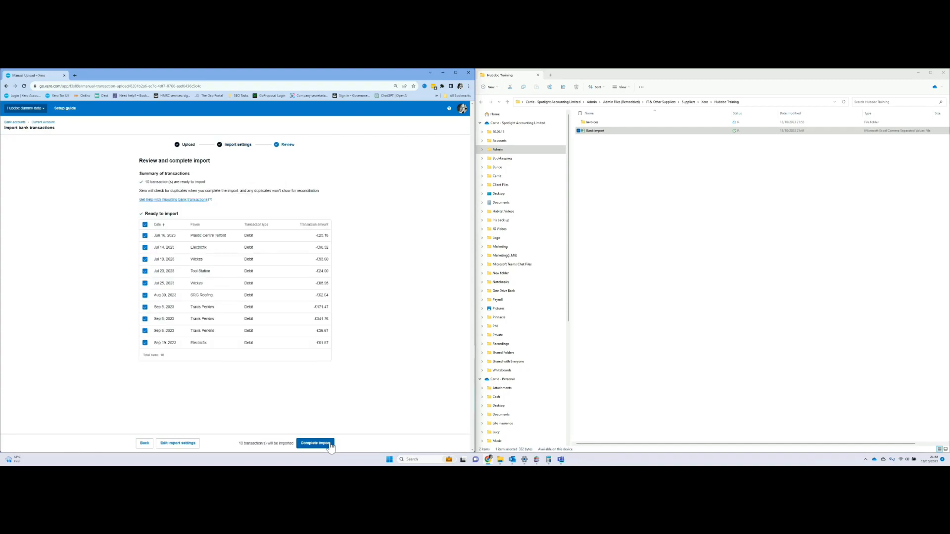
pyautogui.click(329, 444)
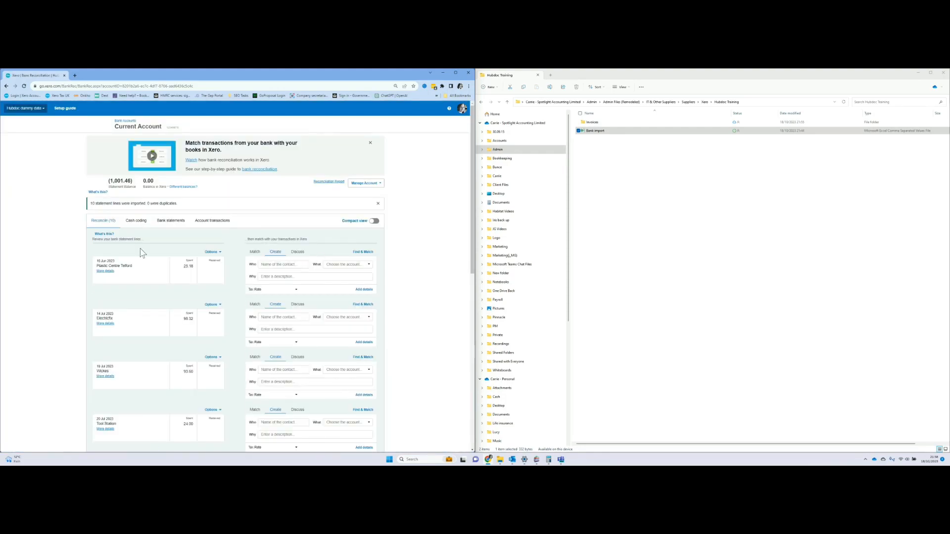
# Go to the Hubdoc page from the organisation menu, agree to the terms, and start Hubdoc setup.
pyautogui.click(75, 75)
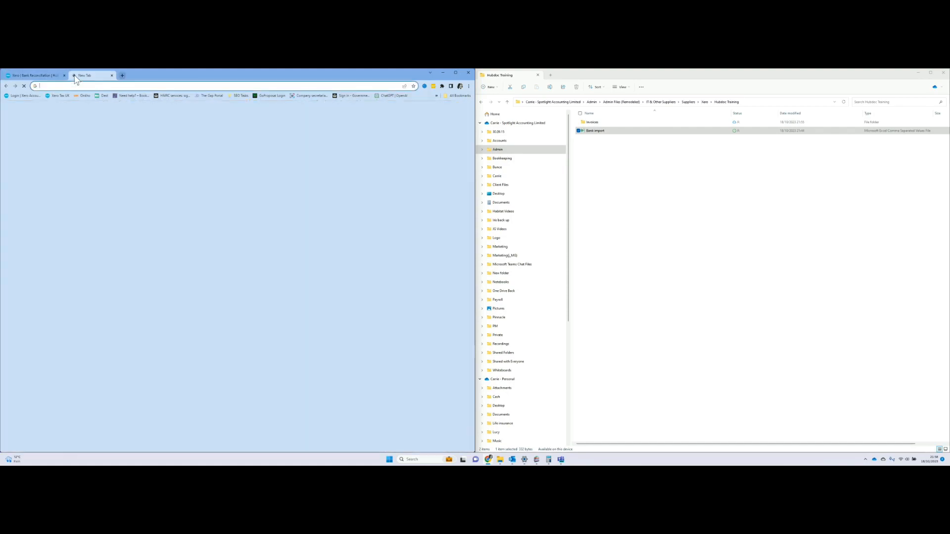
pyautogui.click(41, 78)
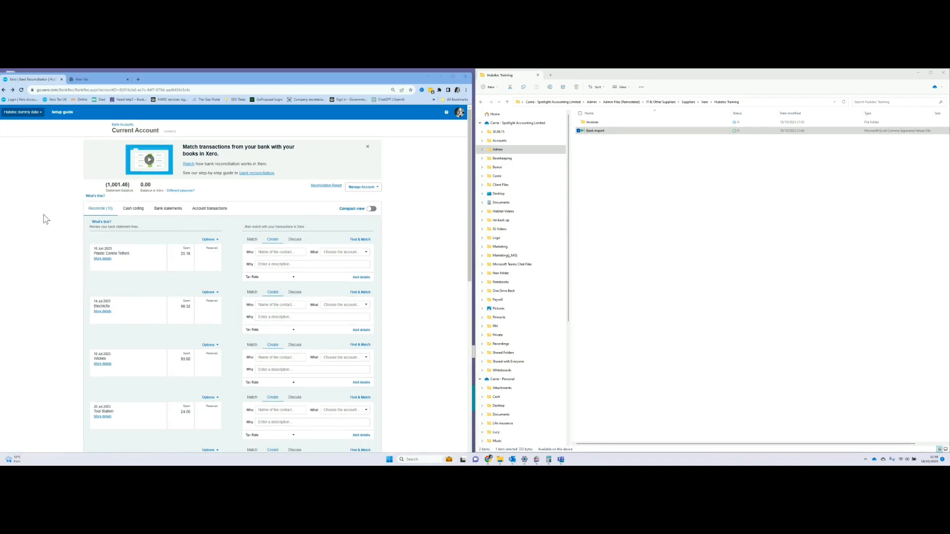
pyautogui.click(36, 119)
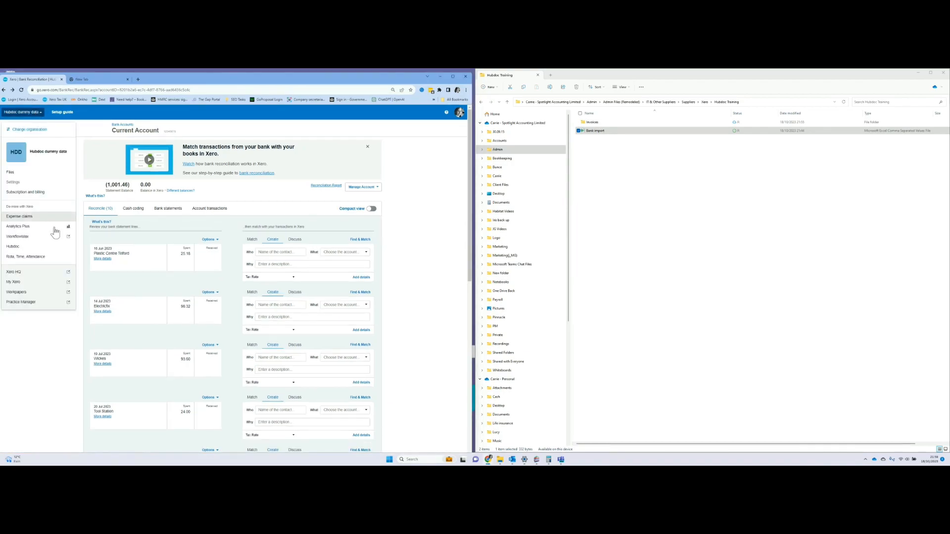
pyautogui.click(52, 247)
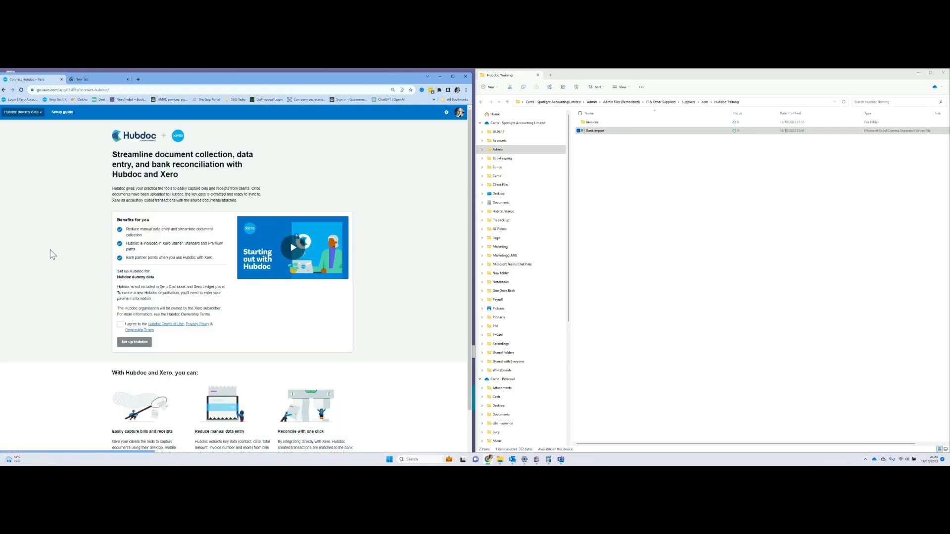
pyautogui.click(120, 325)
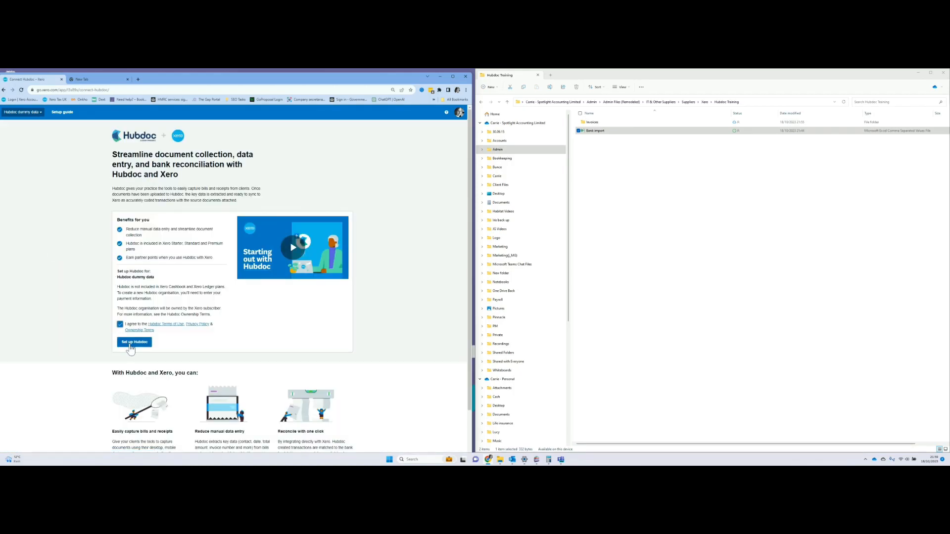
pyautogui.click(134, 342)
# Sign in to Hubdoc with Xero and allow access to the Hubdoc dummy data organisation.
pyautogui.click(233, 292)
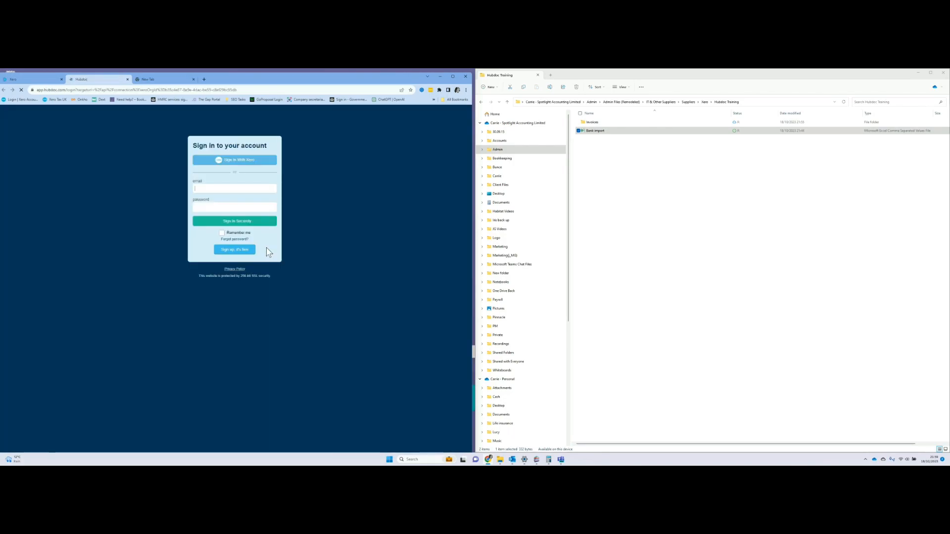
pyautogui.click(249, 163)
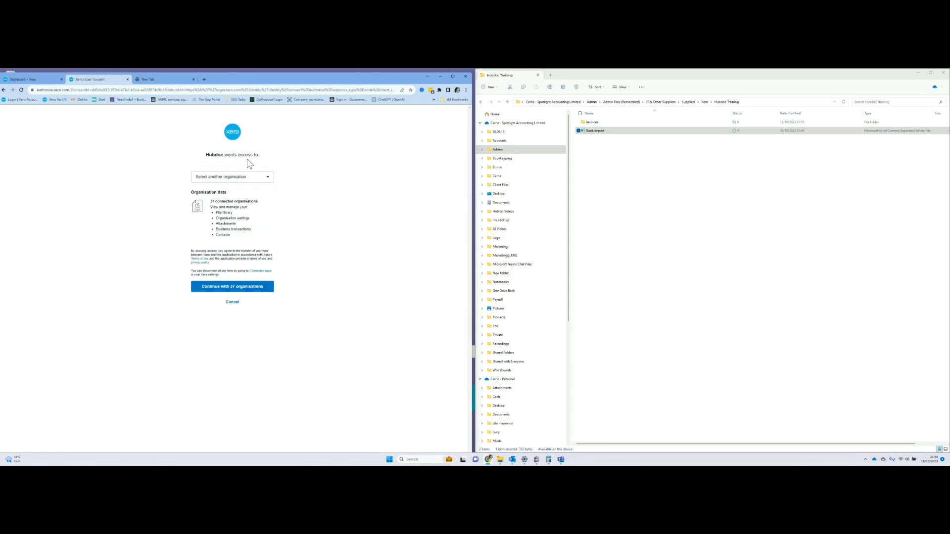
pyautogui.click(237, 178)
pyautogui.write('hub')
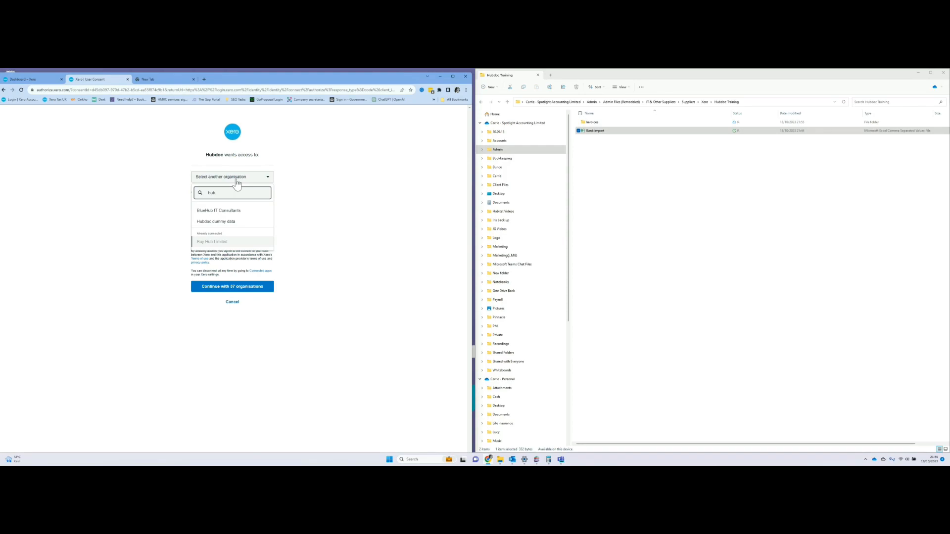
pyautogui.click(244, 222)
pyautogui.click(256, 290)
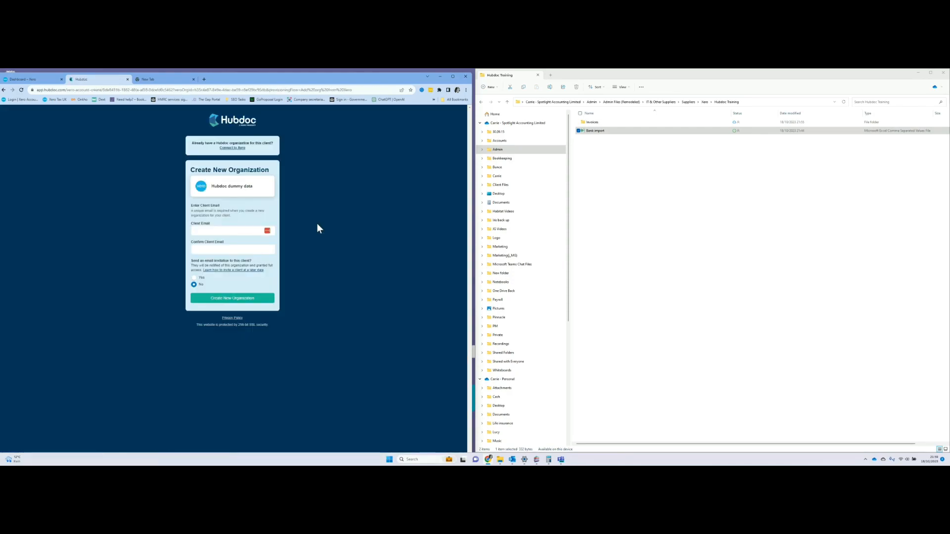
# Enter and confirm the client's email, opt not to send an invitation, and create the organisation.
pyautogui.click(232, 233)
pyautogui.write('.com')
pyautogui.press('Tab')
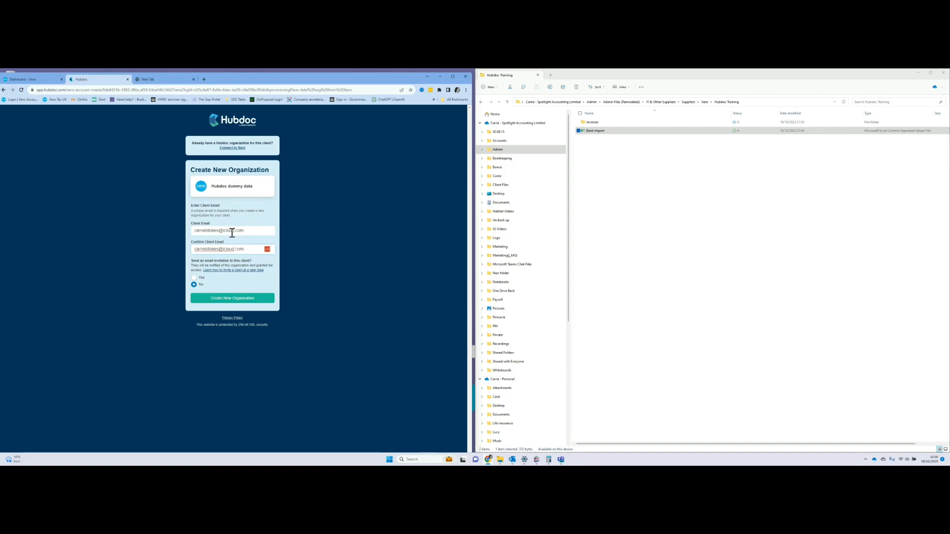
pyautogui.click(240, 291)
pyautogui.click(239, 301)
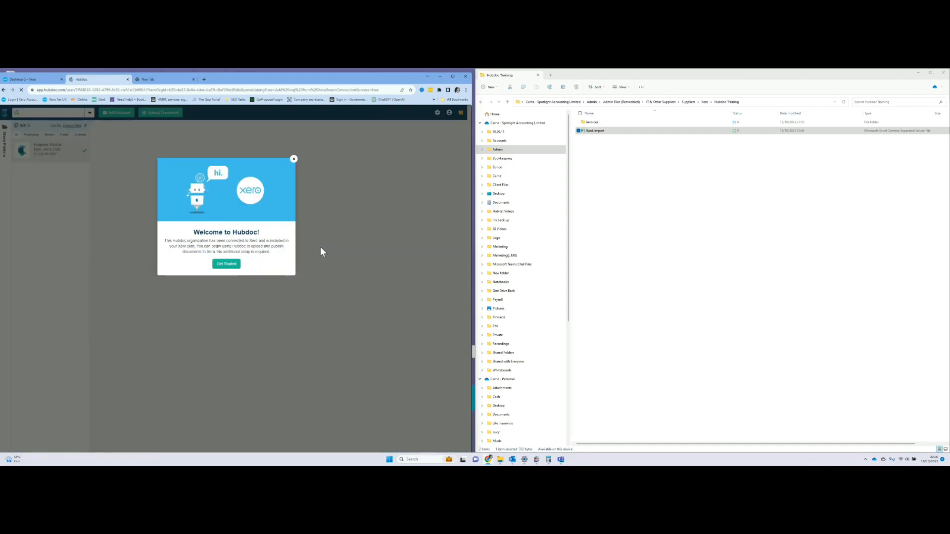
# Enable publishing tax data to Xero with 20% (VAT on Expenses) default and Exempt Expenses 0% exempt rate.
pyautogui.click(294, 161)
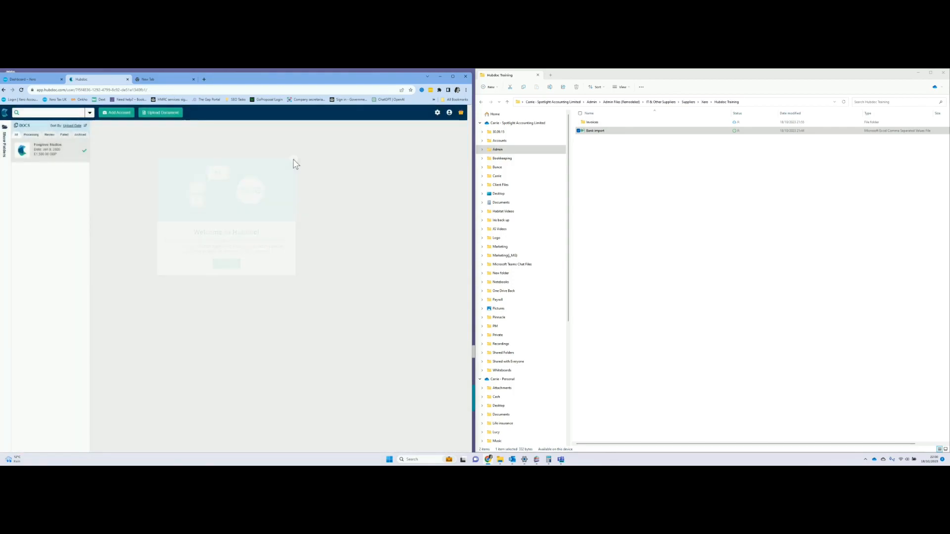
pyautogui.click(437, 111)
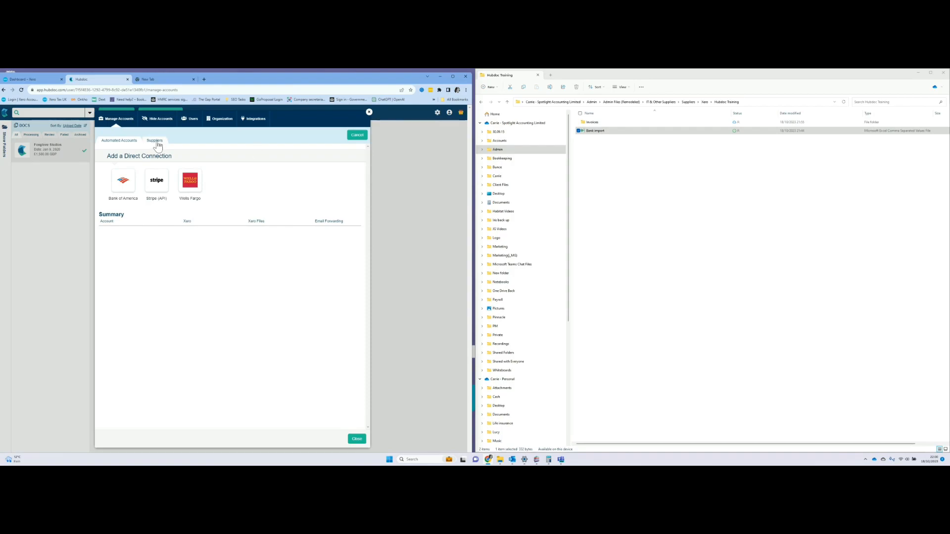
pyautogui.click(251, 121)
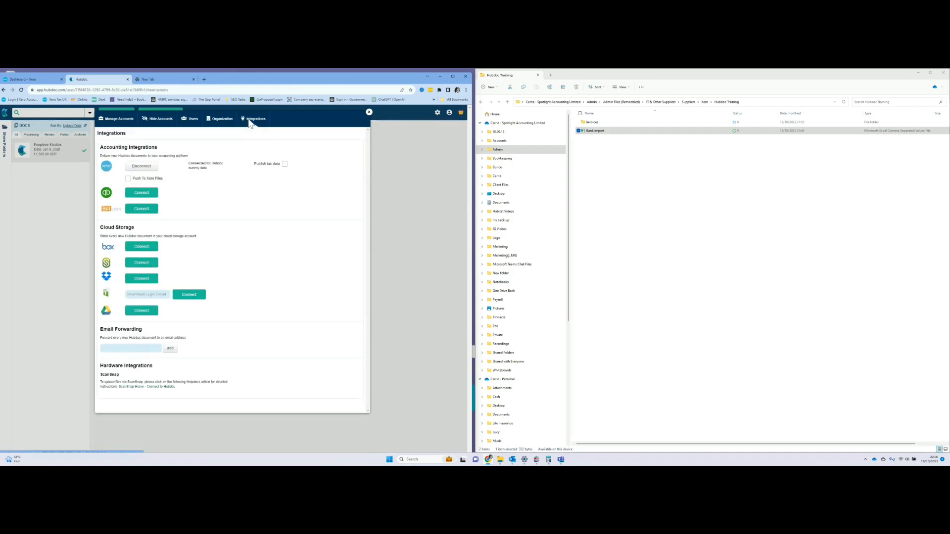
pyautogui.click(284, 164)
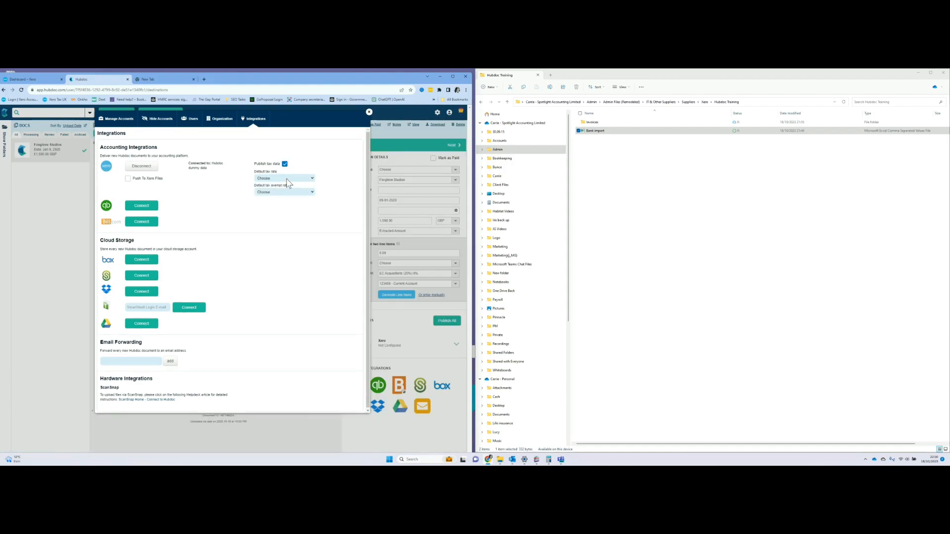
pyautogui.click(287, 180)
pyautogui.click(297, 190)
pyautogui.click(297, 192)
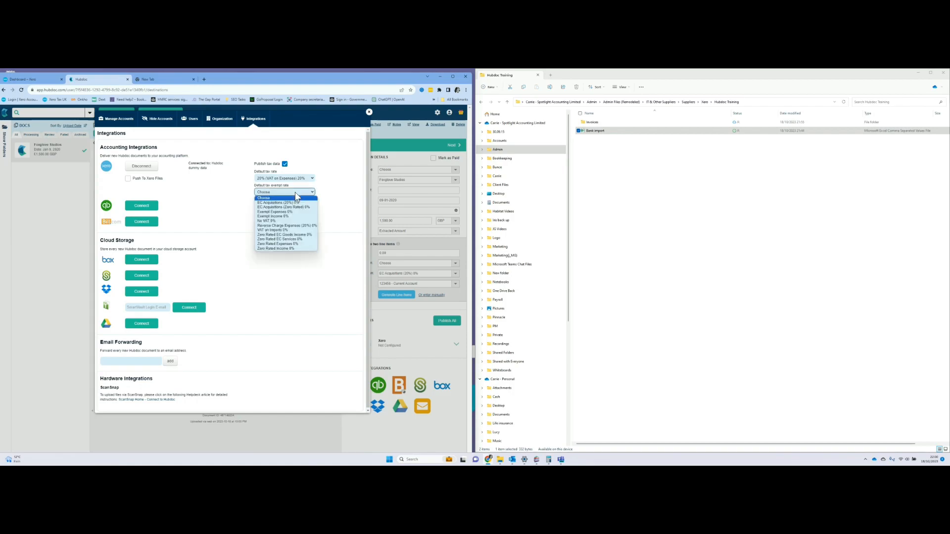
pyautogui.click(298, 212)
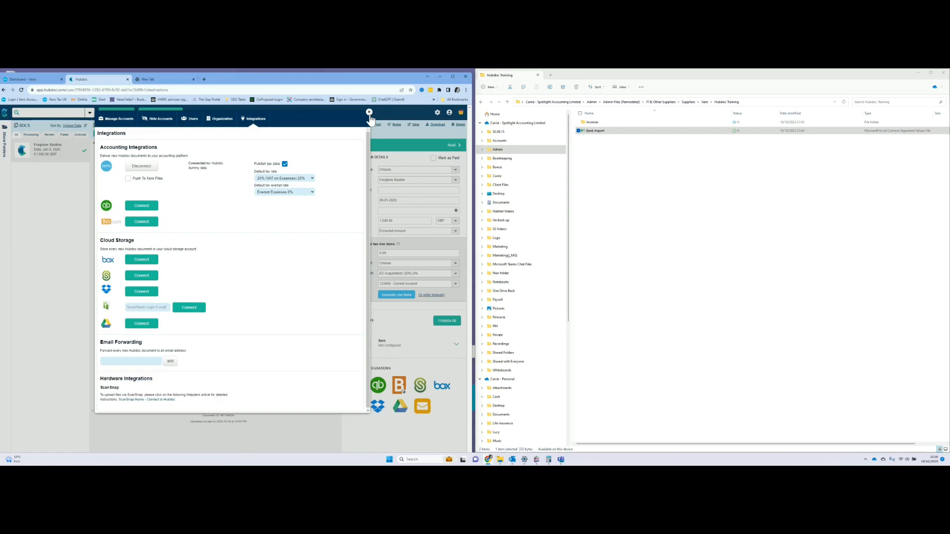
# Replace the Organization Email in Hubdoc's Organization settings with the client's email address.
pyautogui.click(228, 120)
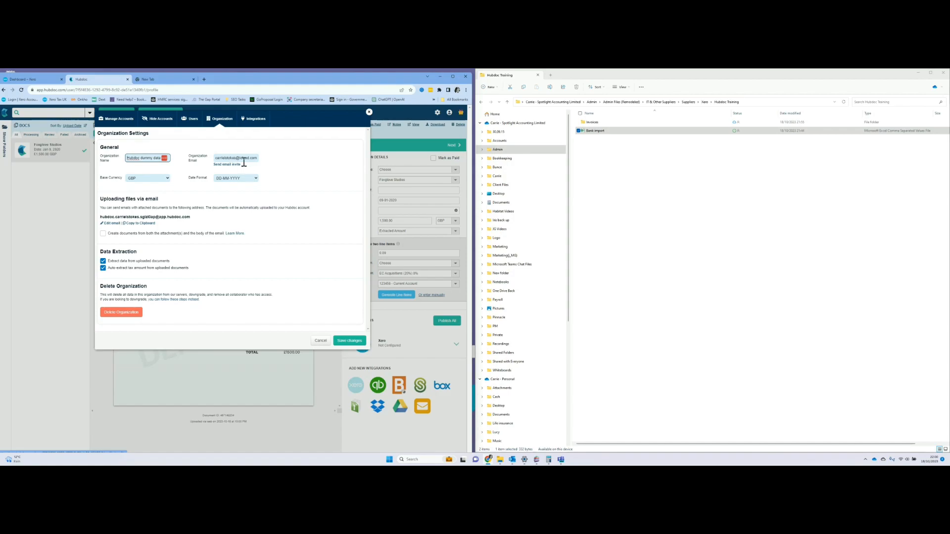
pyautogui.click(216, 157)
pyautogui.moveTo(216, 157); pyautogui.dragTo(274, 159)
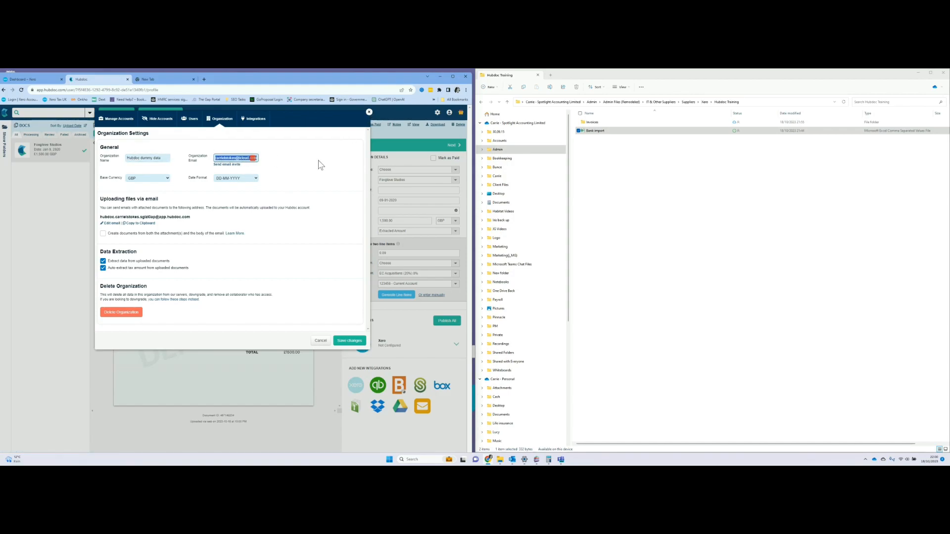
pyautogui.write('carri')
pyautogui.press('BackSpace')
pyautogui.press('BackSpace')
pyautogui.write('u')
pyautogui.click(321, 164)
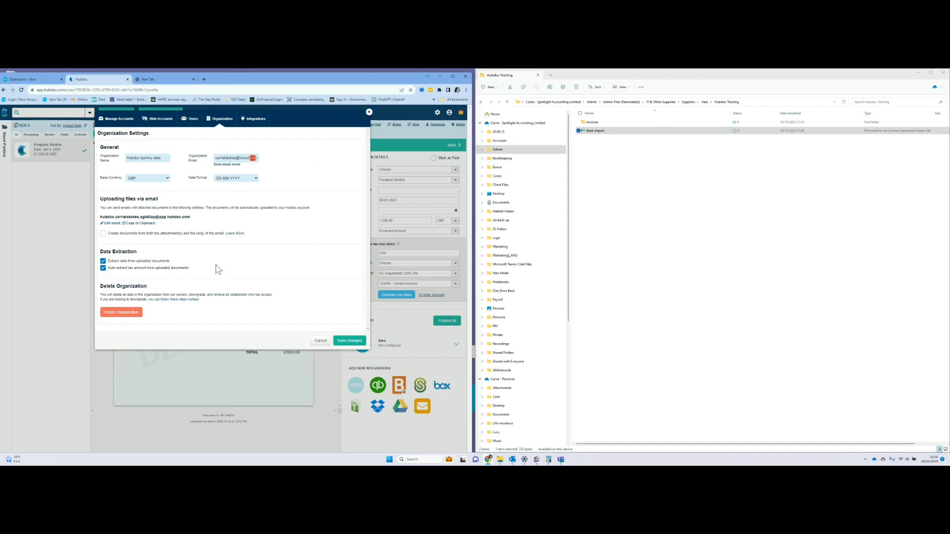